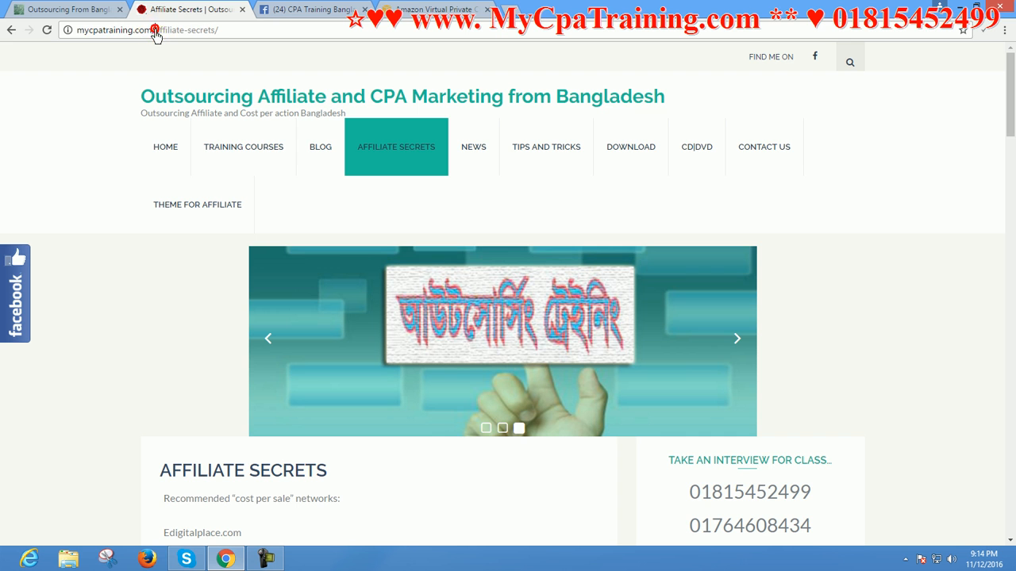
click(115, 31)
drag(146, 31, 34, 33)
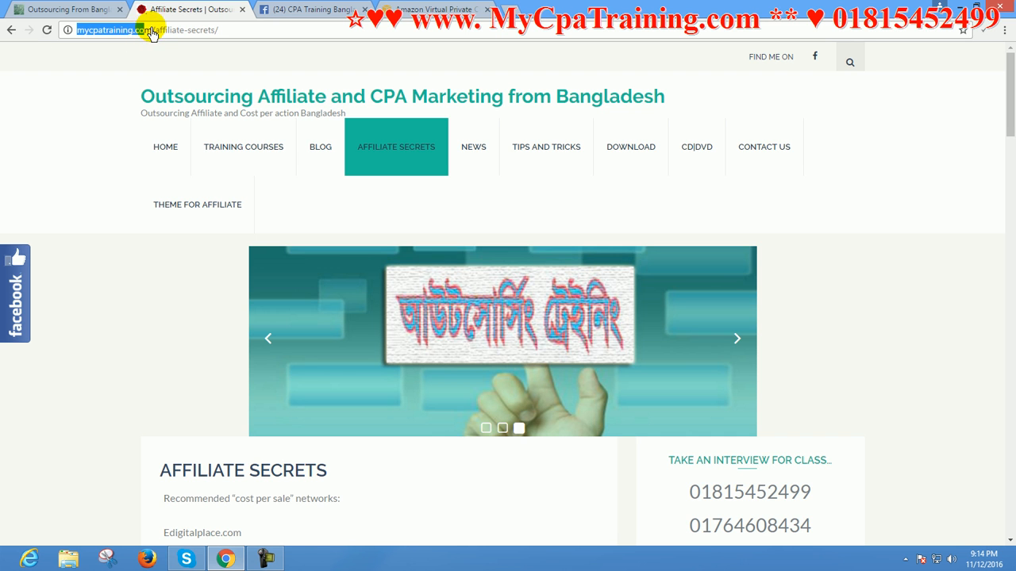
double_click(150, 31)
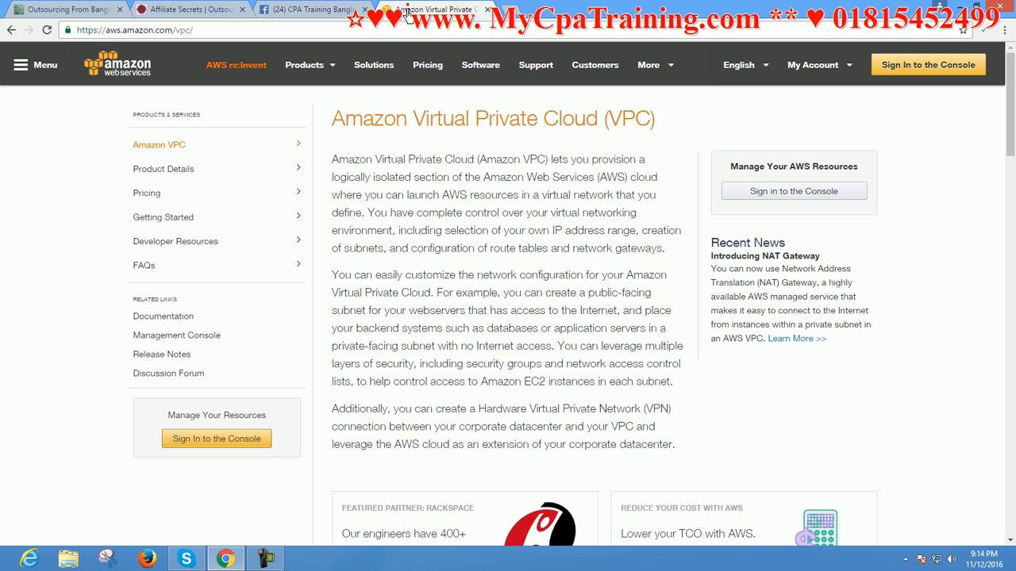
Switch to the Amazon Virtual Private Cloud page and open the AWS console sign-in page from it
click(410, 11)
drag(426, 119, 599, 123)
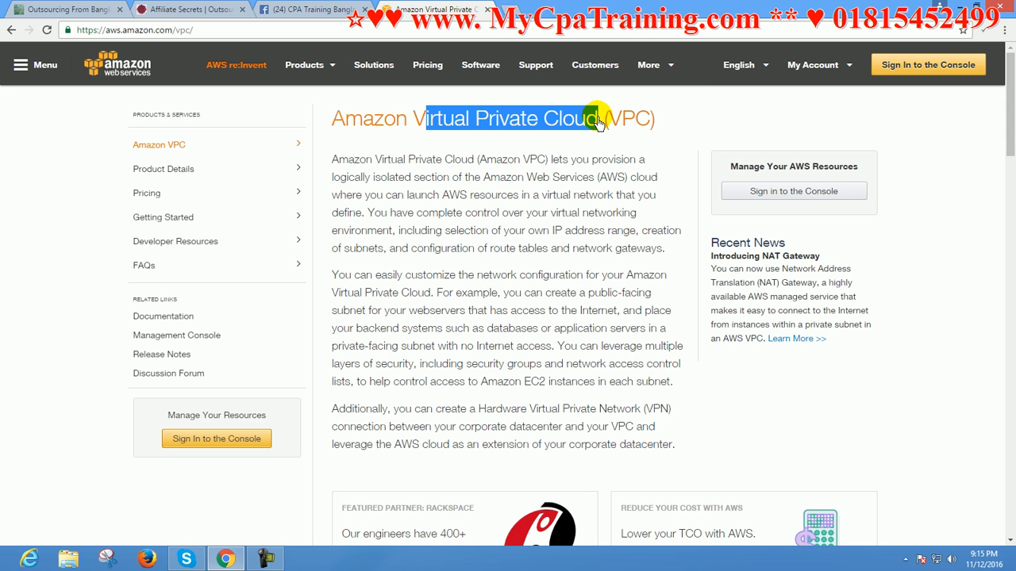
drag(413, 125, 619, 125)
click(529, 176)
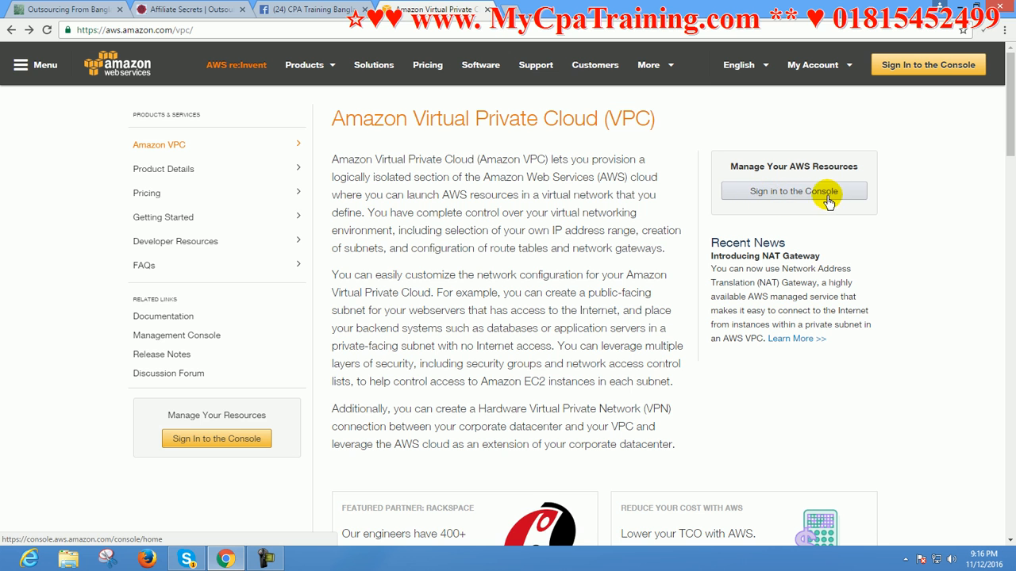
click(915, 66)
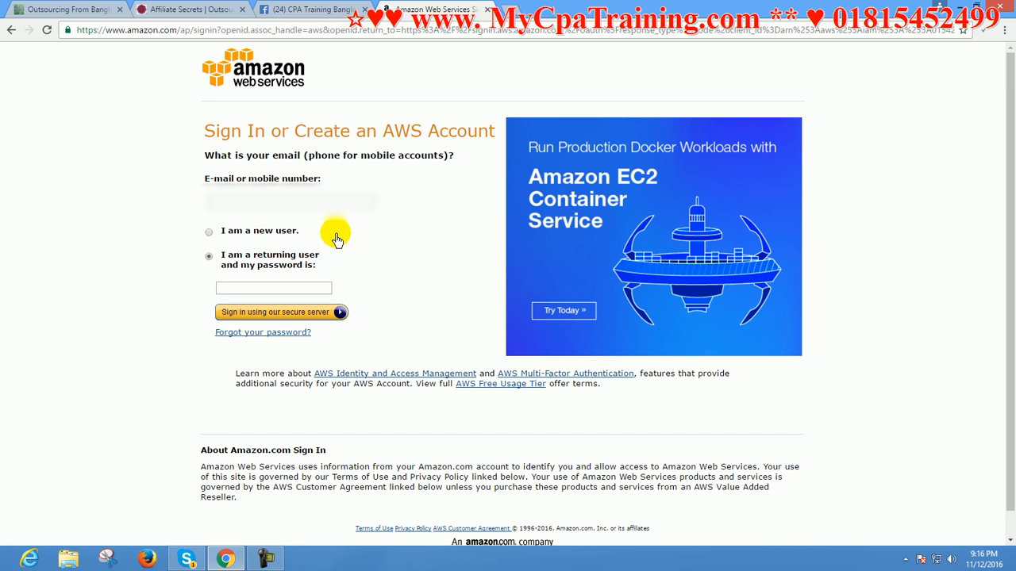
Identify as a new user with the account e-mail address and continue to the login credentials form
click(208, 233)
click(226, 202)
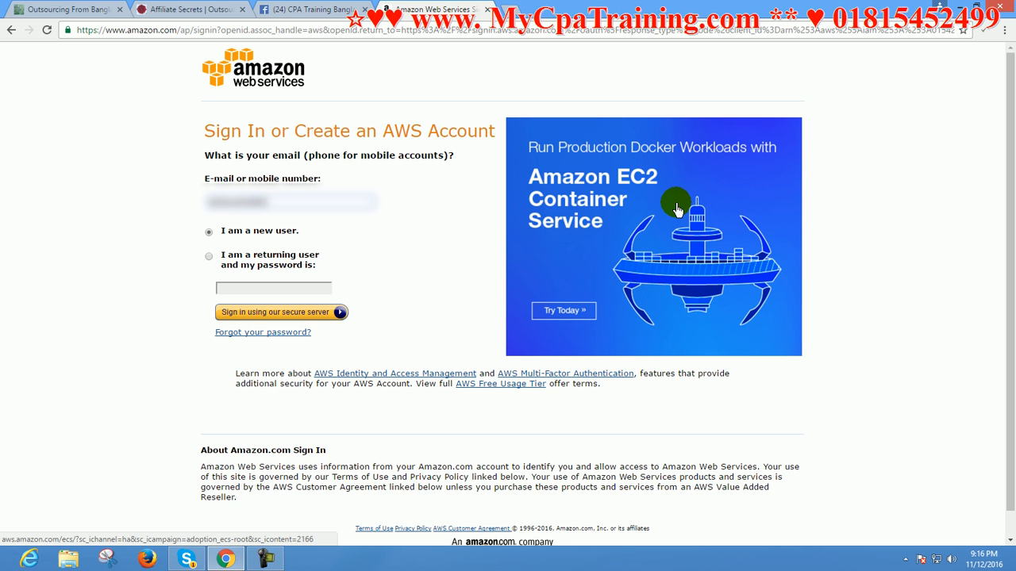
text(@)
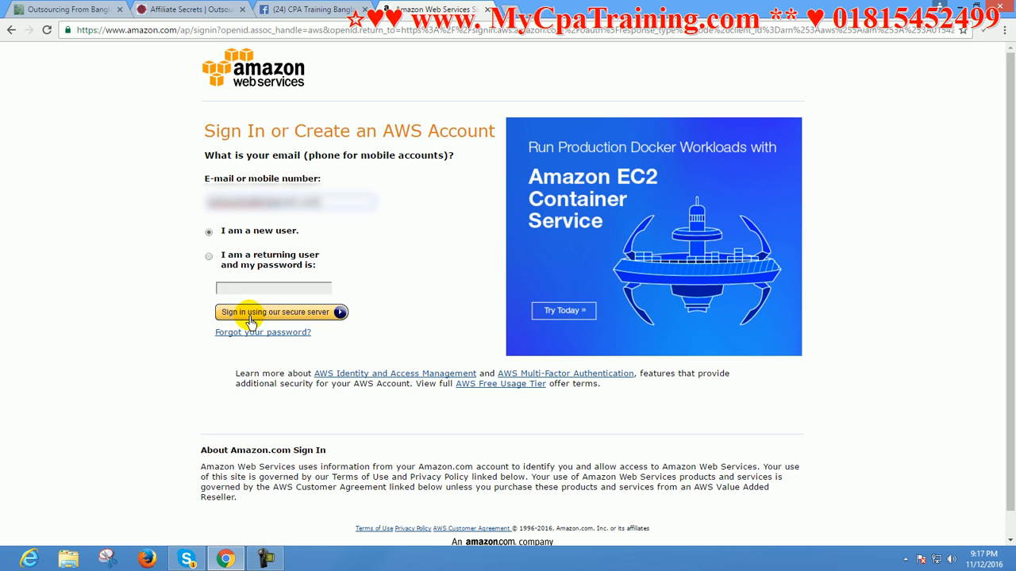
click(296, 314)
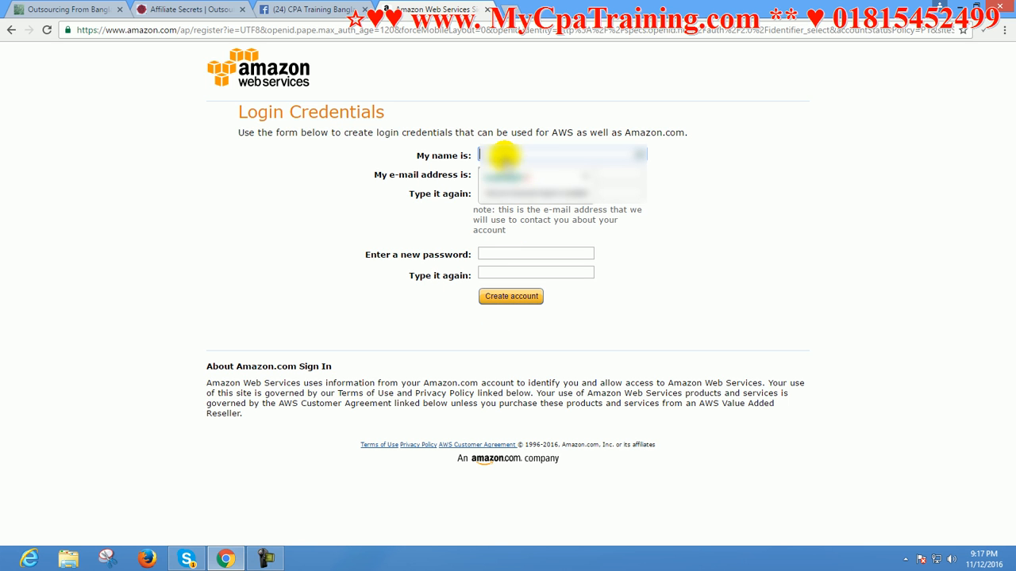
Fill in the account holder's name and enter the e-mail address in both e-mail fields of the login credentials form
click(498, 153)
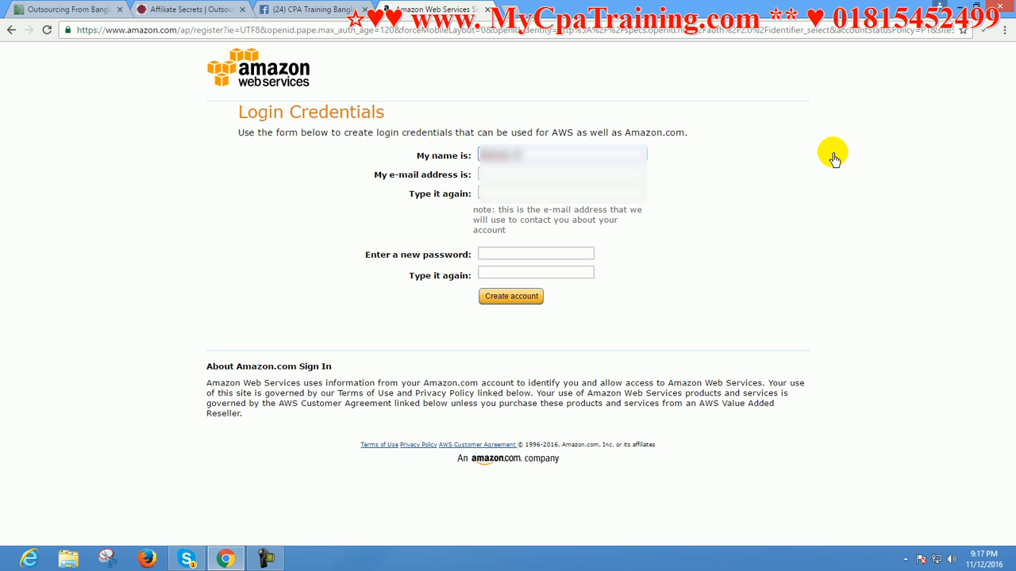
text(an)
key(Tab)
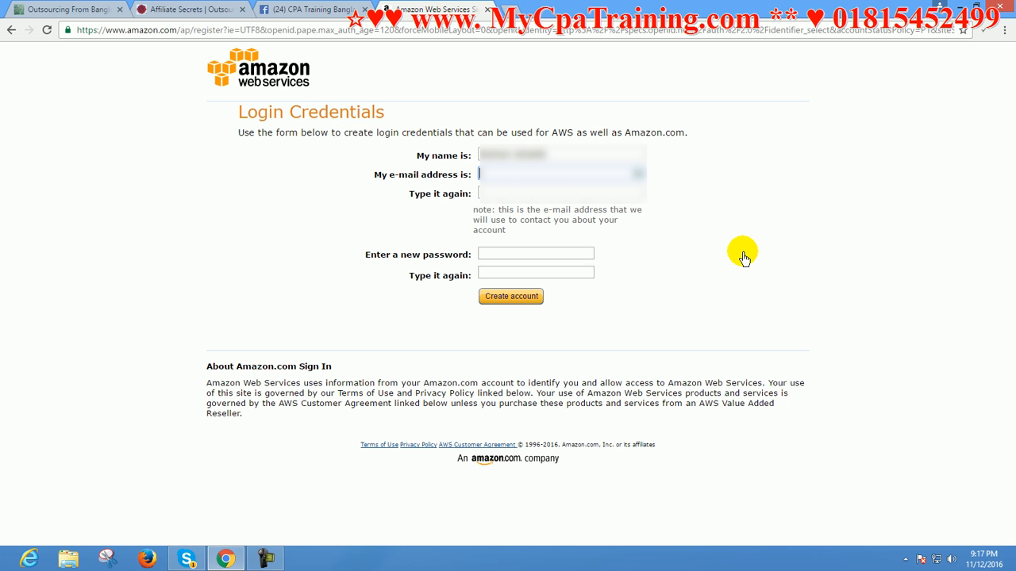
text(ra)
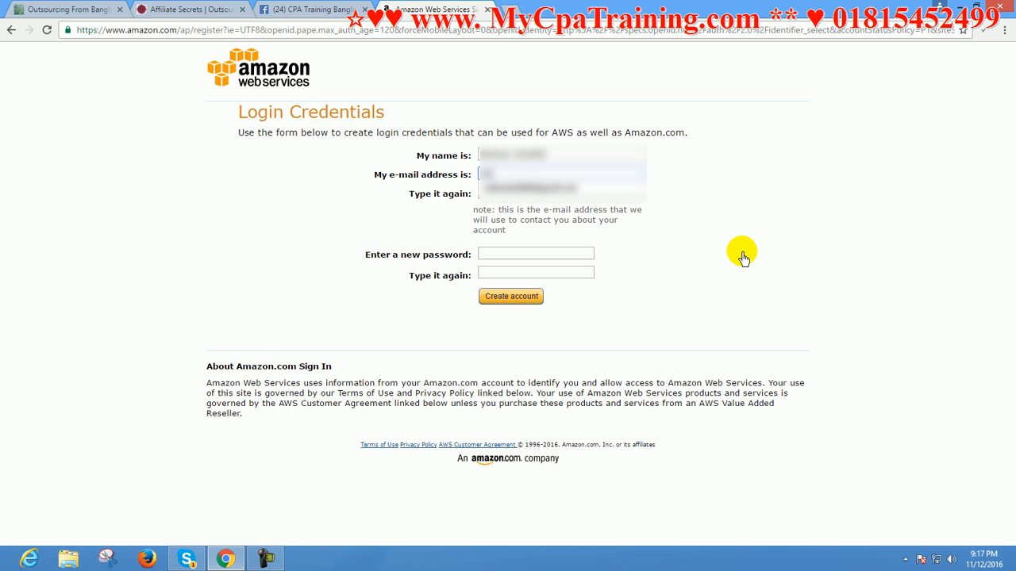
text(a8)
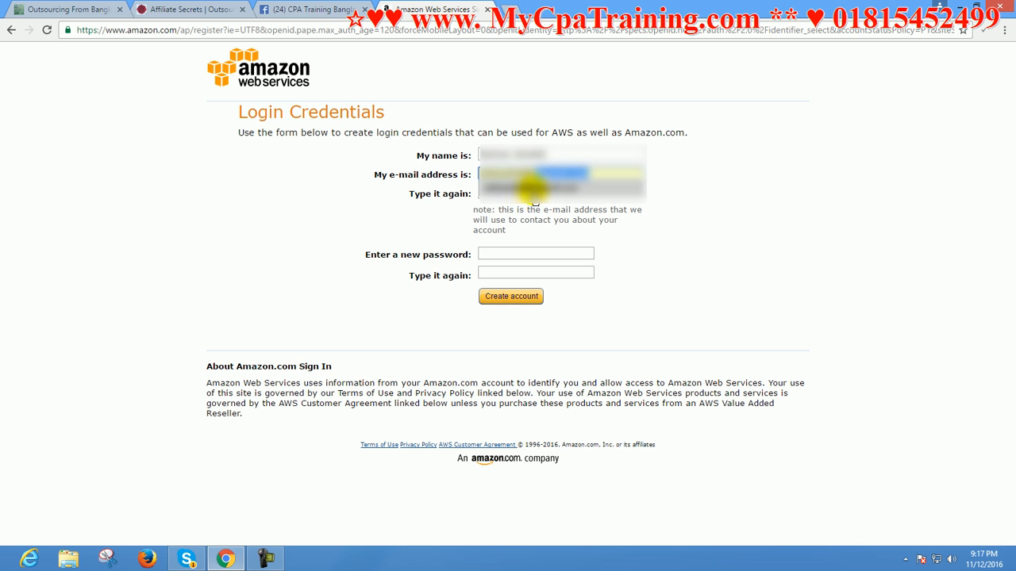
click(504, 197)
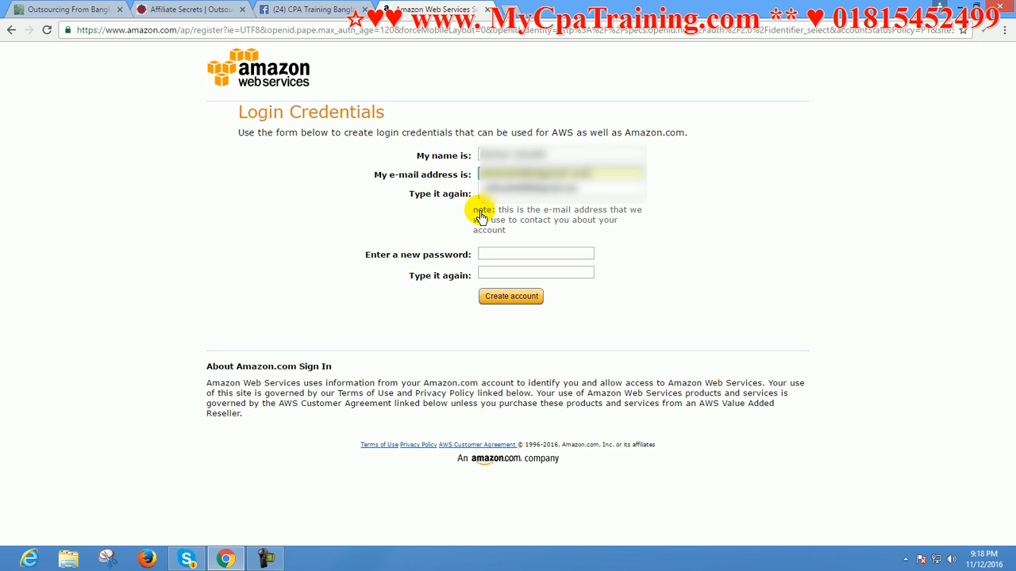
click(487, 197)
key(ctrl+v)
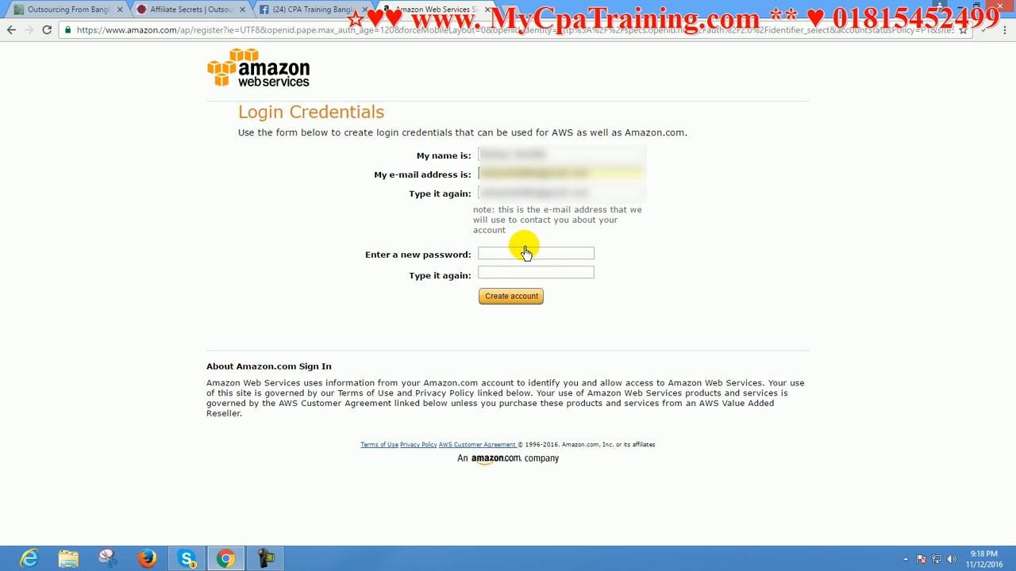
Enter the new account password, repeat it for confirmation, and create the account
click(493, 253)
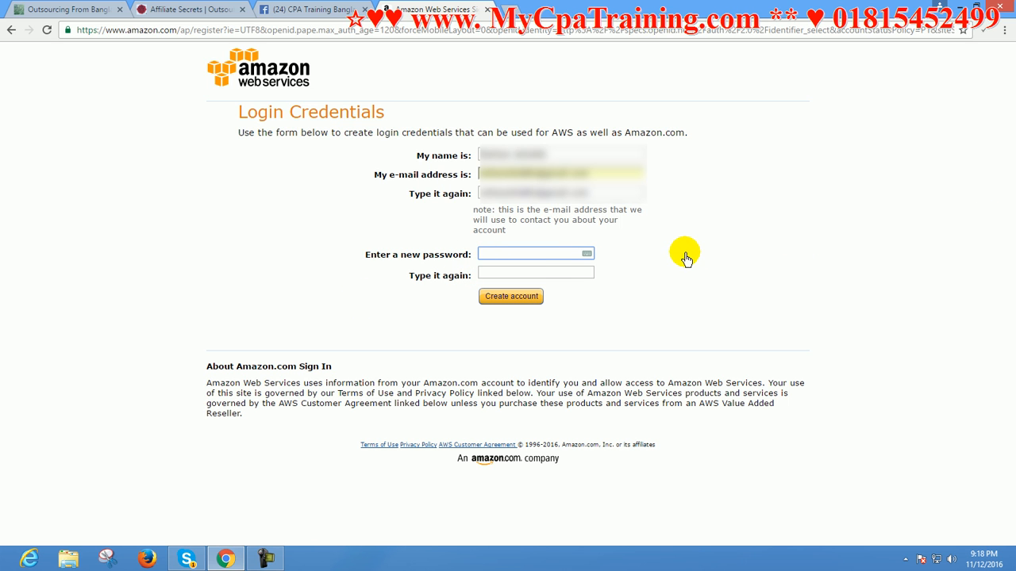
text(aa)
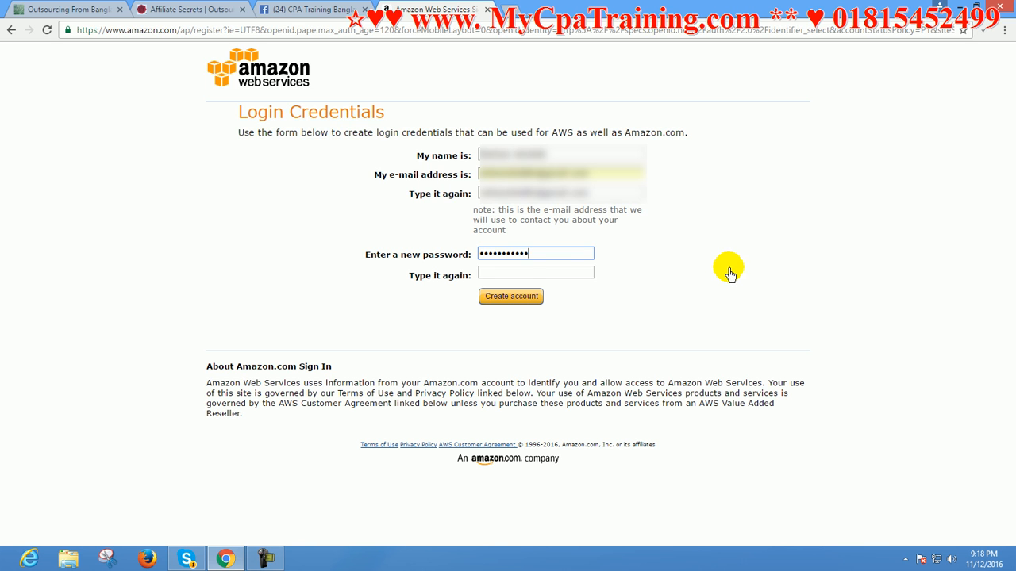
click(537, 274)
text(a)
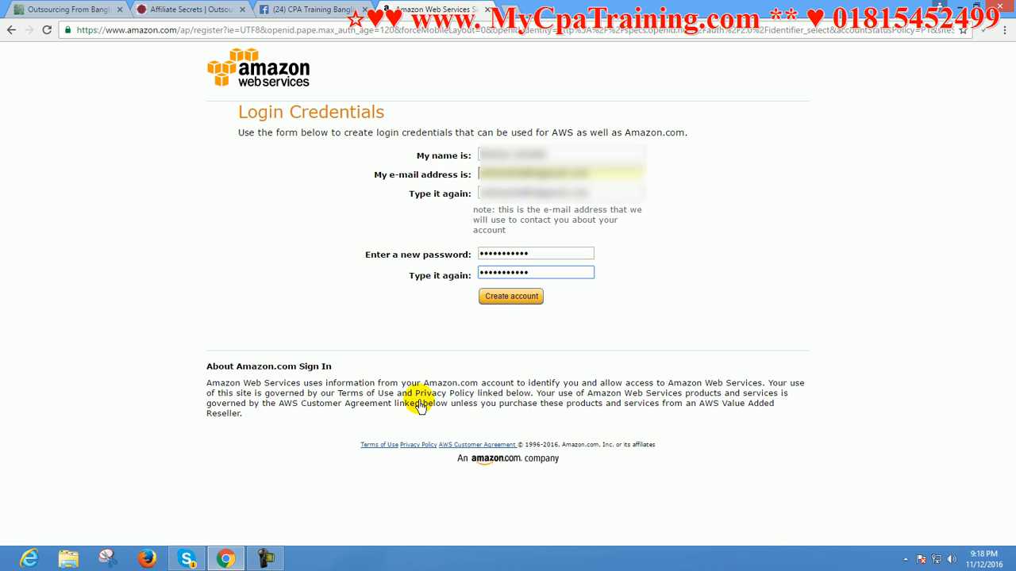
click(518, 297)
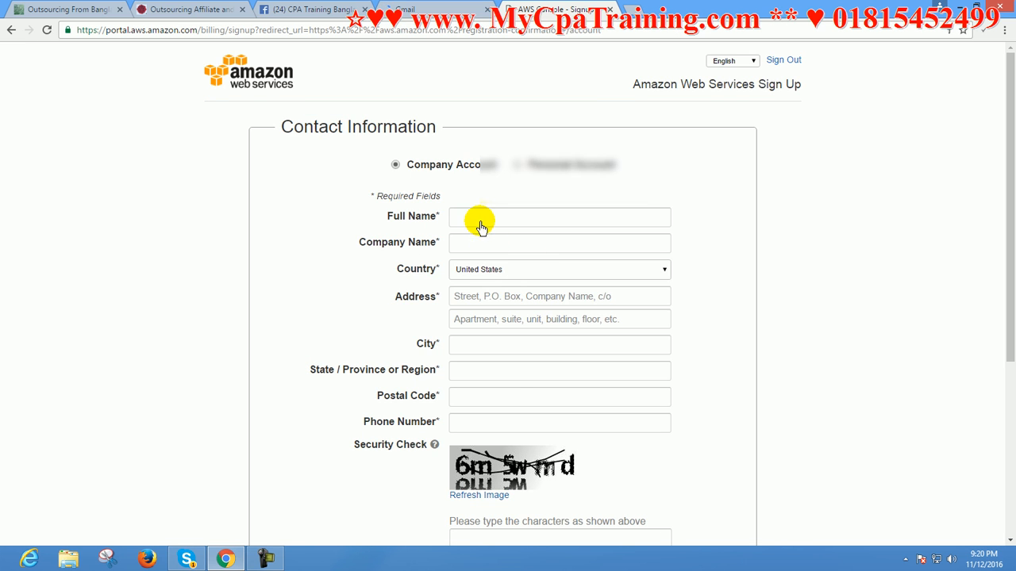
Set the contact information to Personal Account and enter the account holder's full name
scroll(565, 333, down, 2)
scroll(556, 317, down, 2)
scroll(548, 312, up, 4)
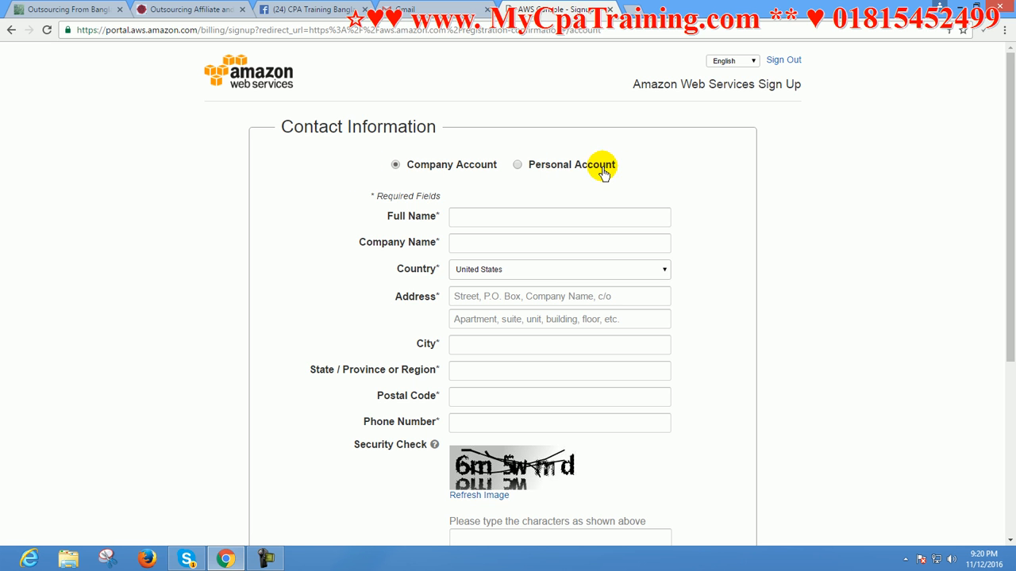
click(518, 165)
scroll(768, 222, down, 3)
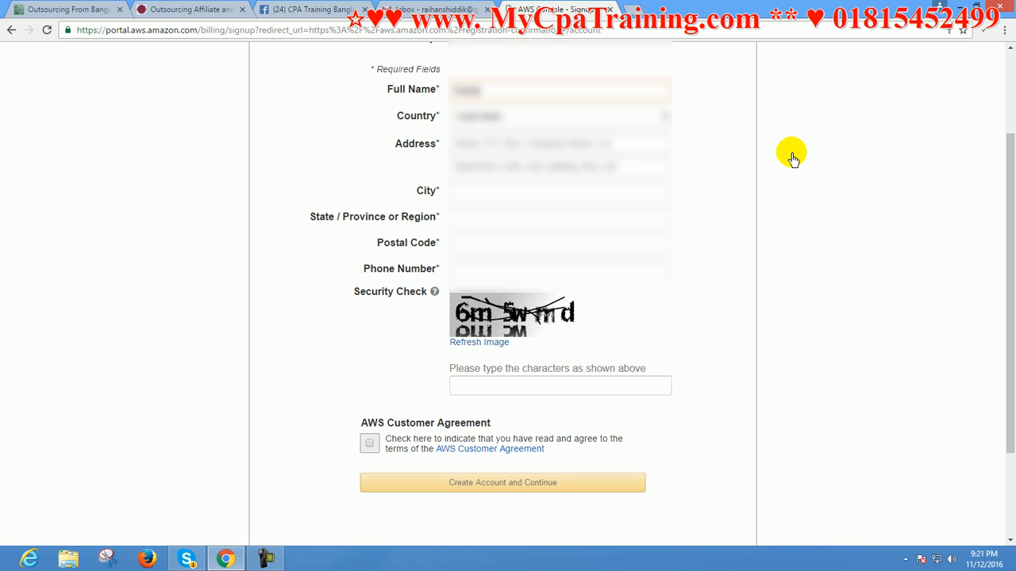
text(R)
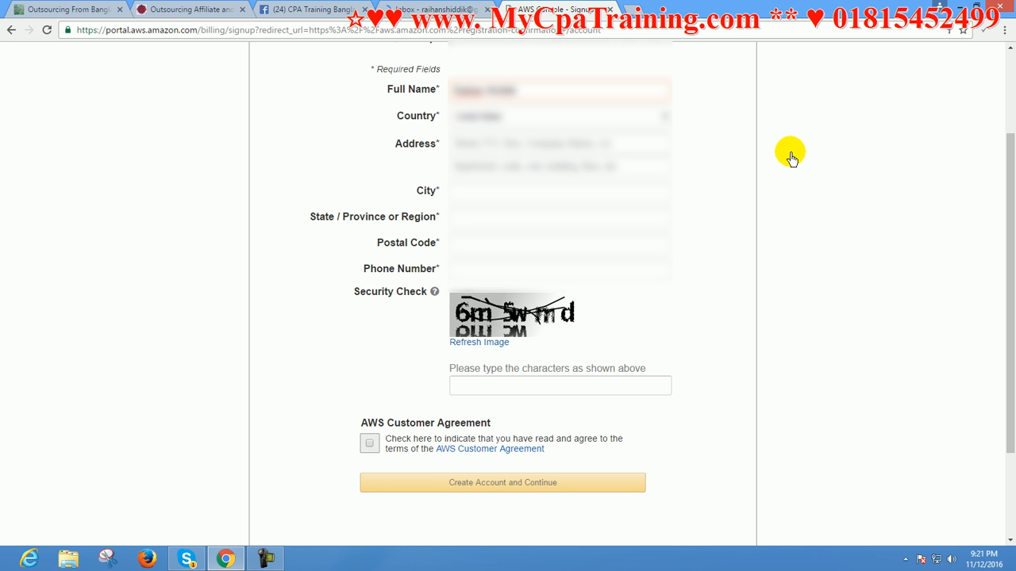
Select the account holder's country in the contact information form
click(468, 116)
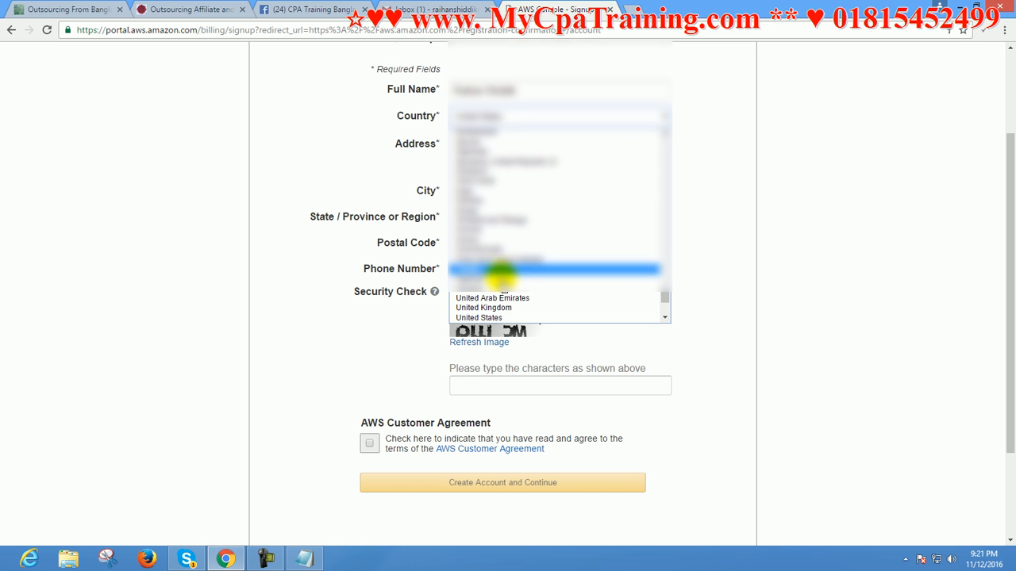
scroll(508, 273, down, 2)
scroll(512, 254, up, 15)
scroll(516, 240, up, 20)
scroll(516, 239, down, 3)
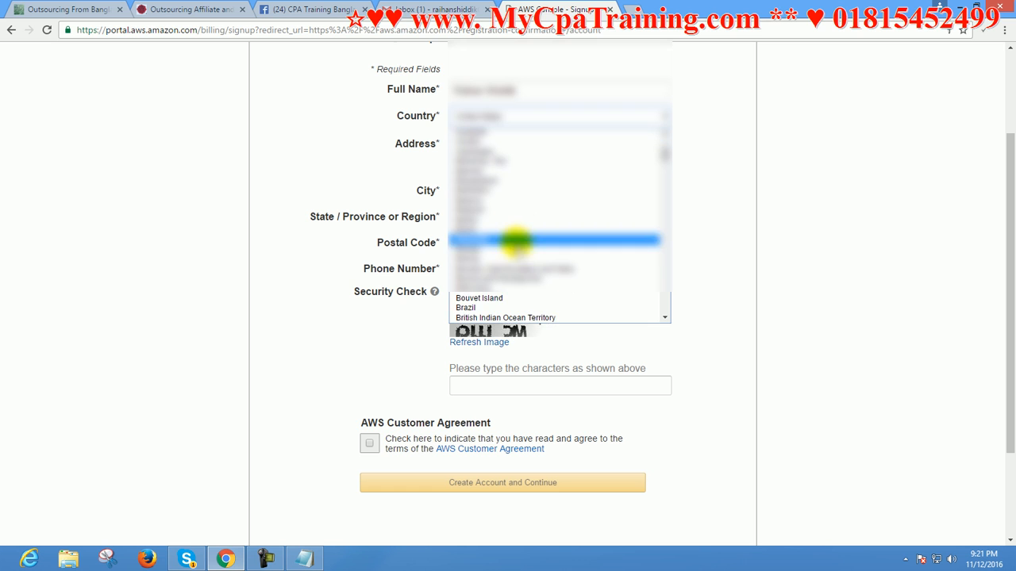
click(494, 181)
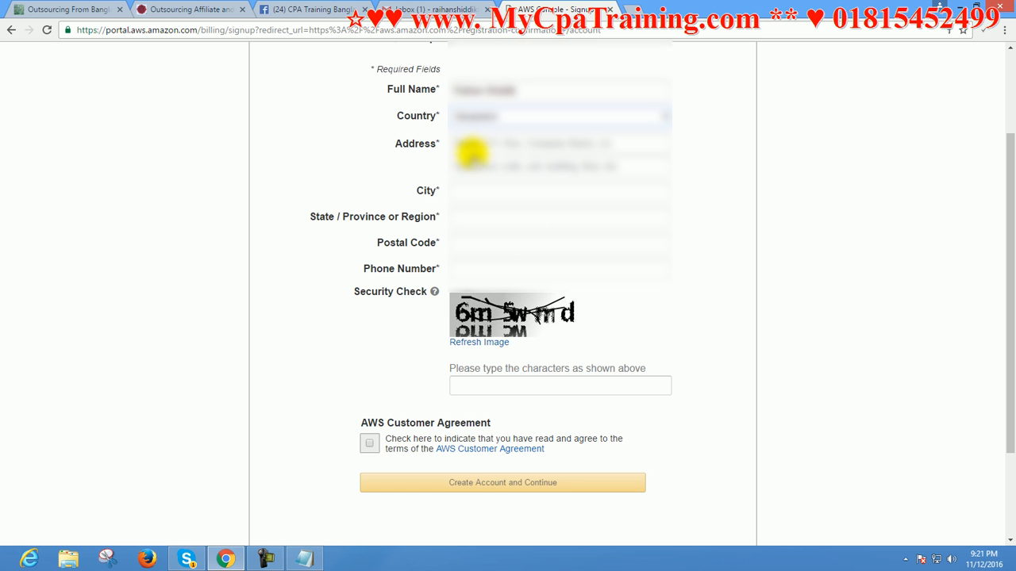
Fill in both lines of the account holder's street address in the contact information form
click(463, 143)
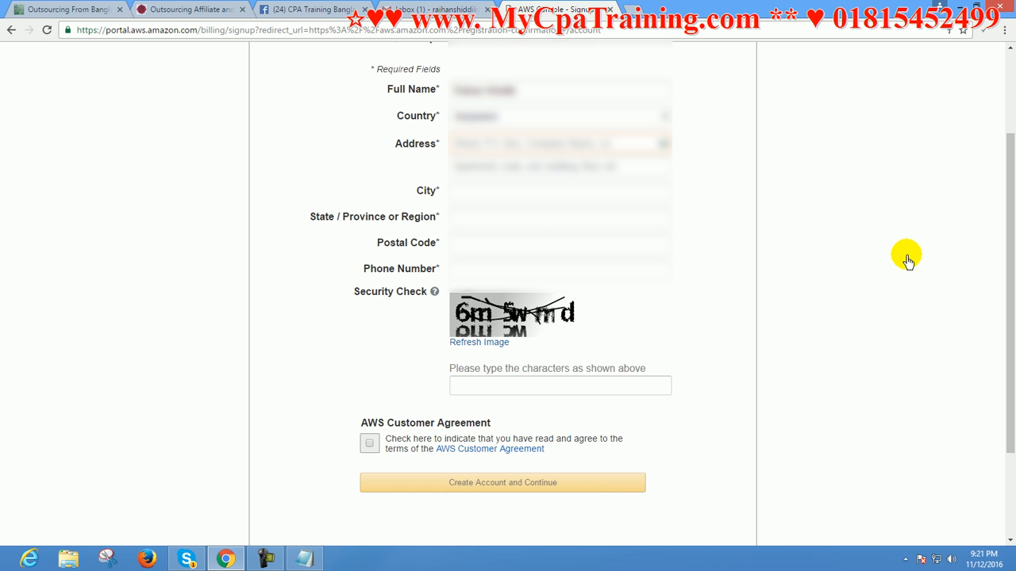
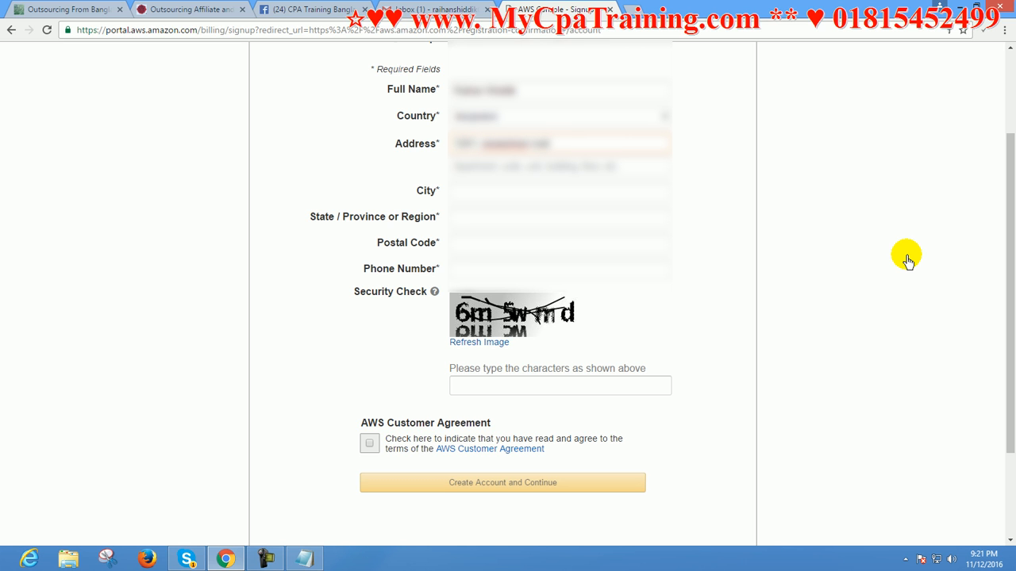
key(Tab)
text(d)
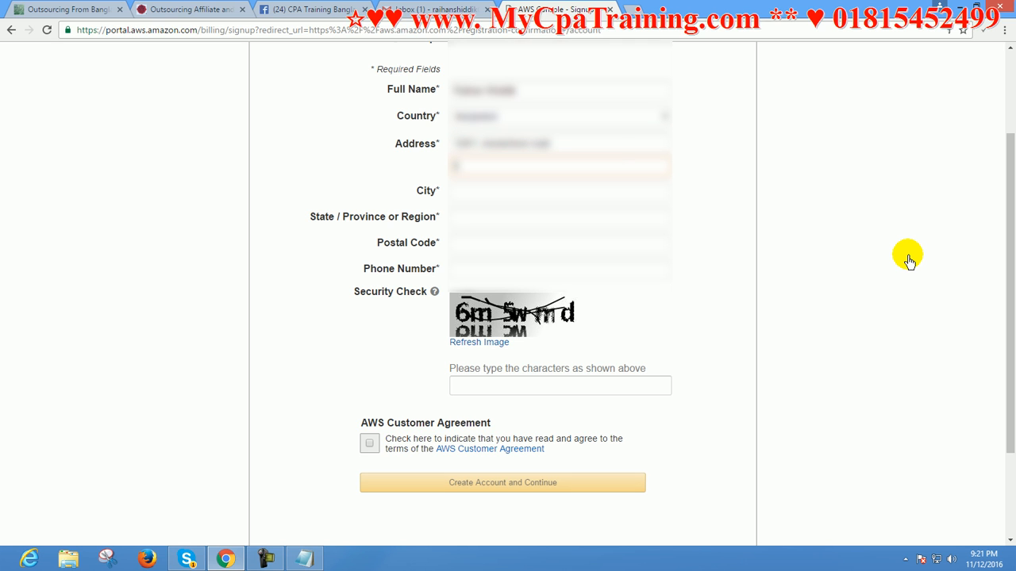
text(a rd)
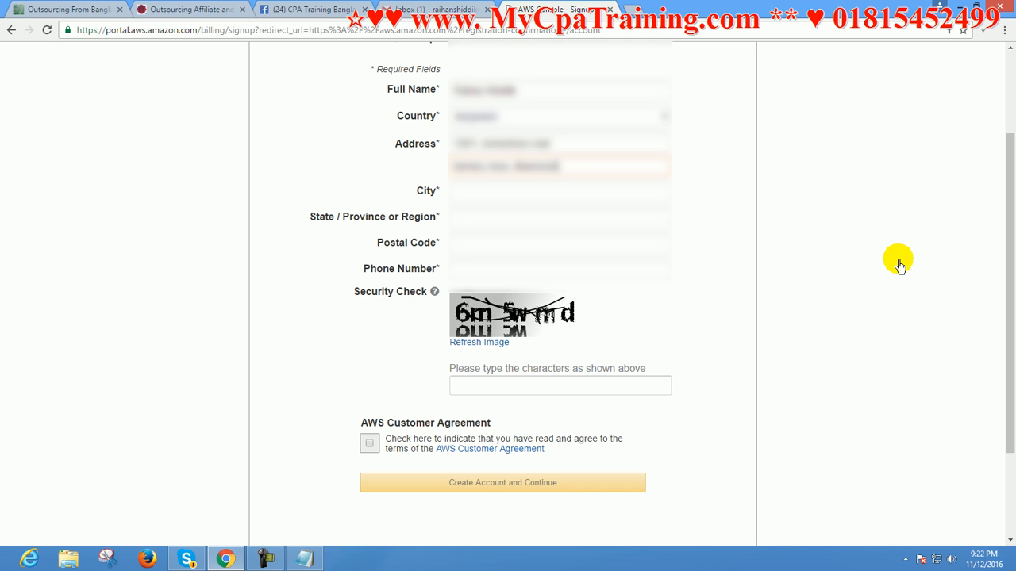
Complete the contact details with the account holder's city, state or region, postal code and phone number
key(Tab)
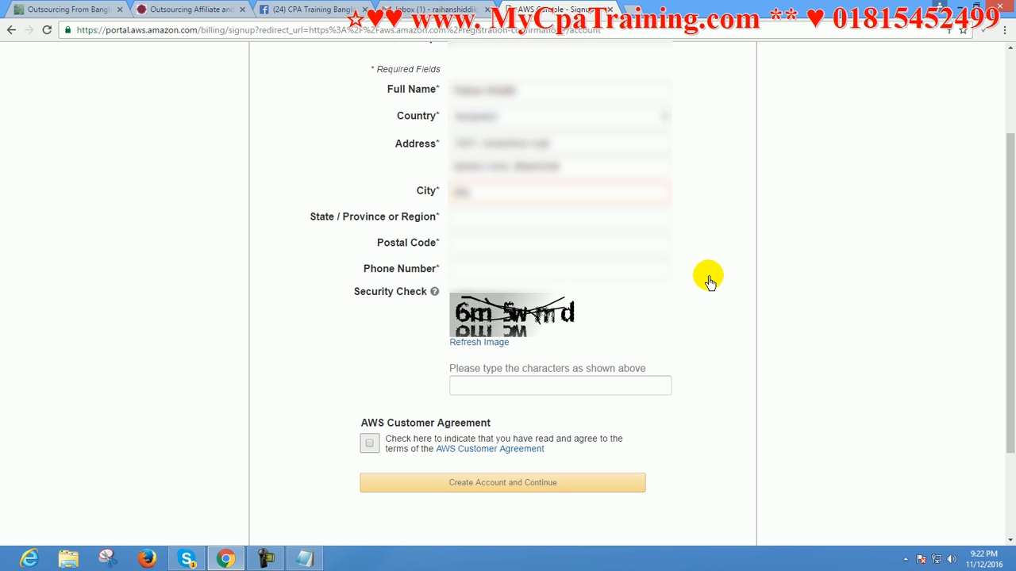
click(469, 215)
text(D)
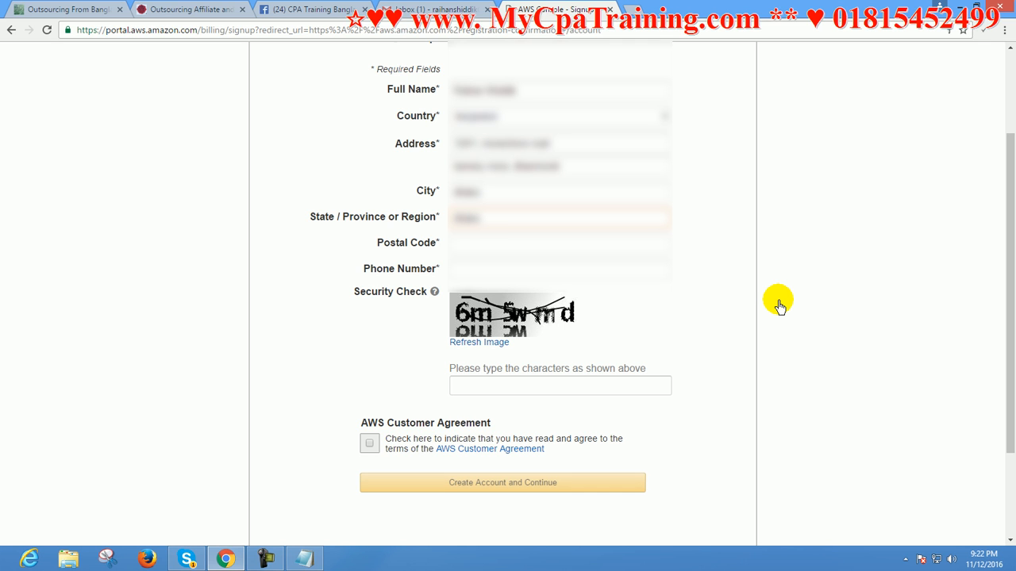
key(Tab)
text(12)
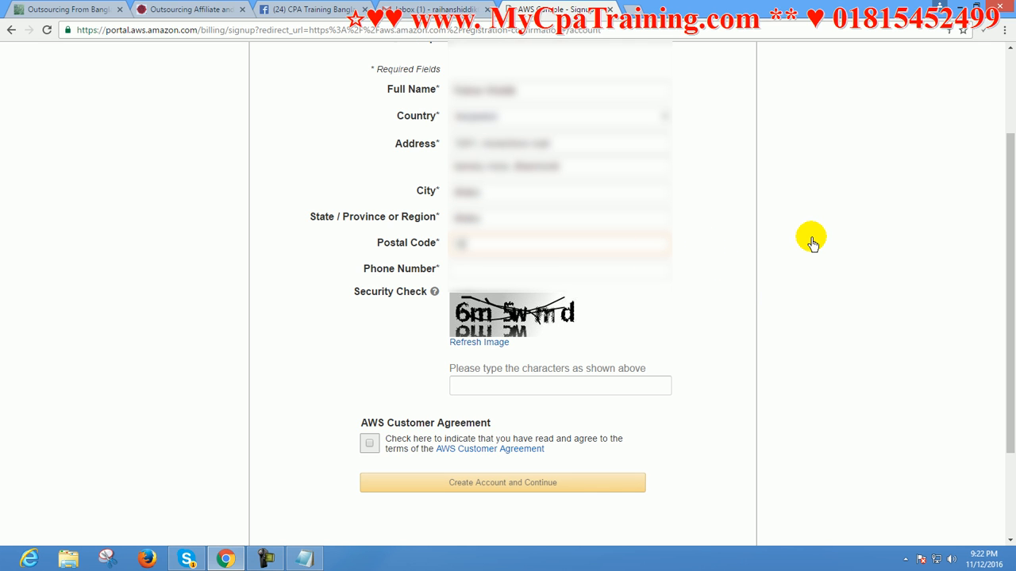
key(Tab)
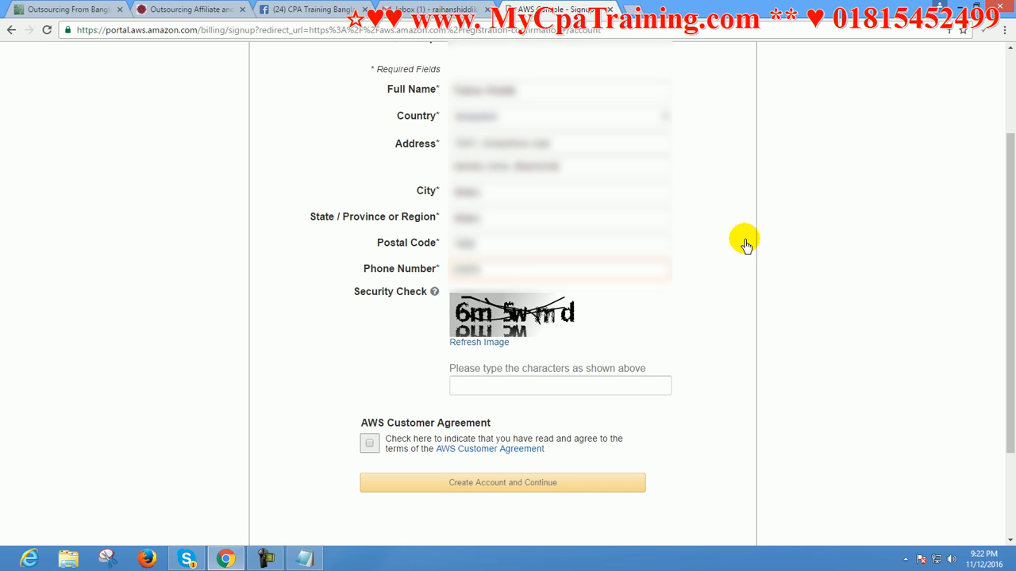
text(452499)
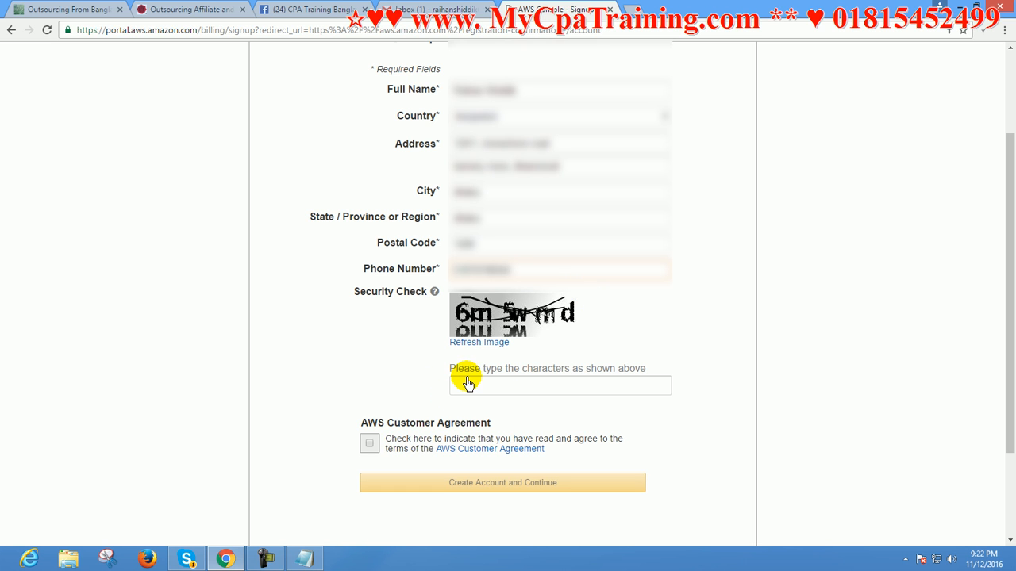
Complete the security check with a new image, accept the AWS Customer Agreement, and create the account
click(476, 342)
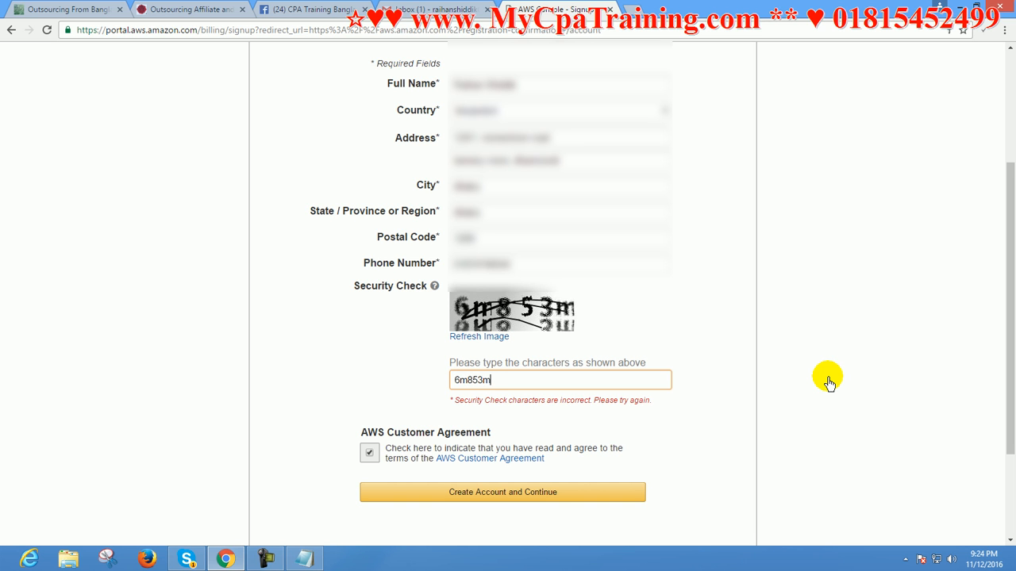
key(Return)
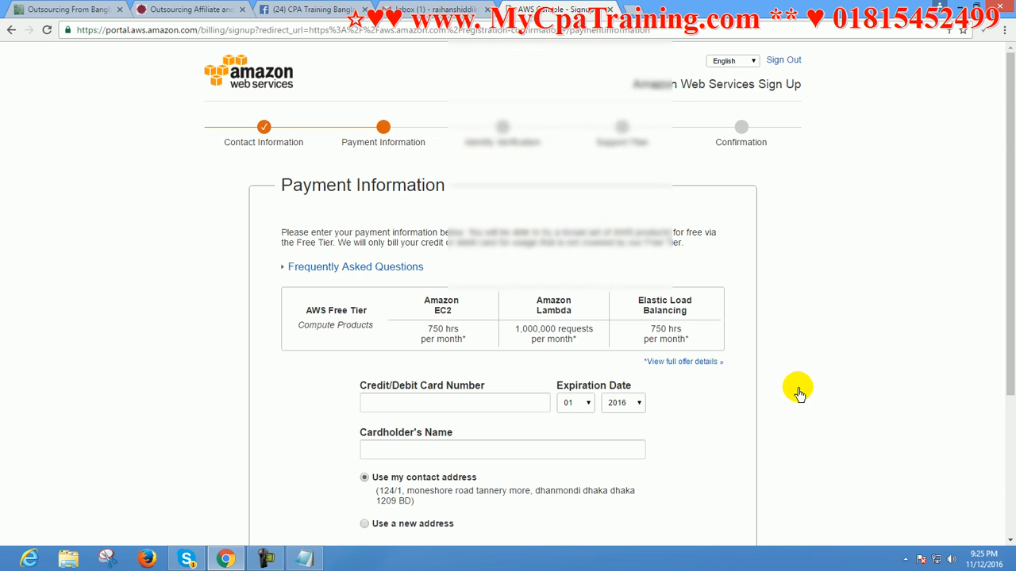
Fill in the payment information with the card number, expiration date and cardholder's name, and continue to identity verification
scroll(797, 389, down, 2)
scroll(797, 389, up, 1)
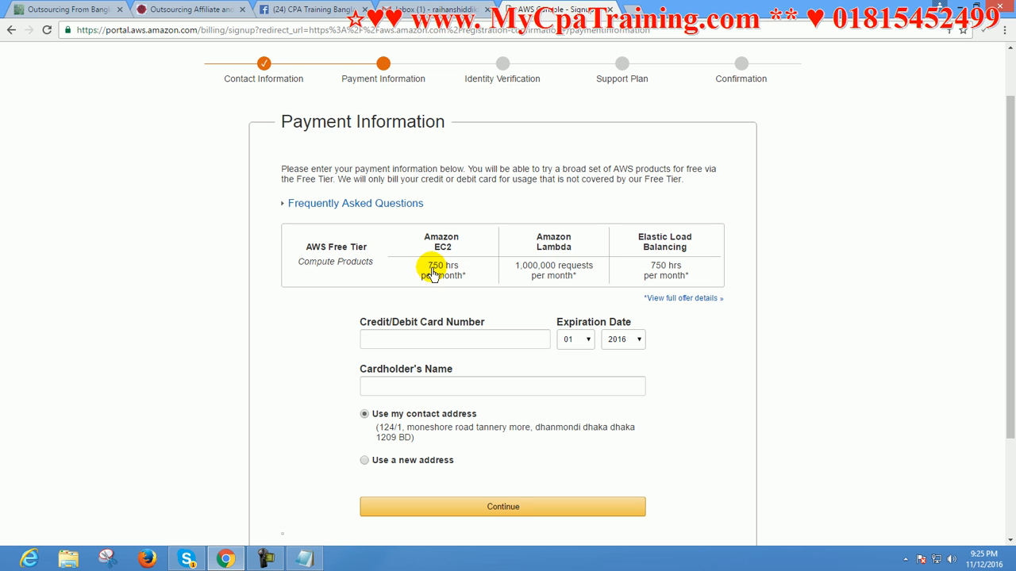
drag(427, 266, 460, 280)
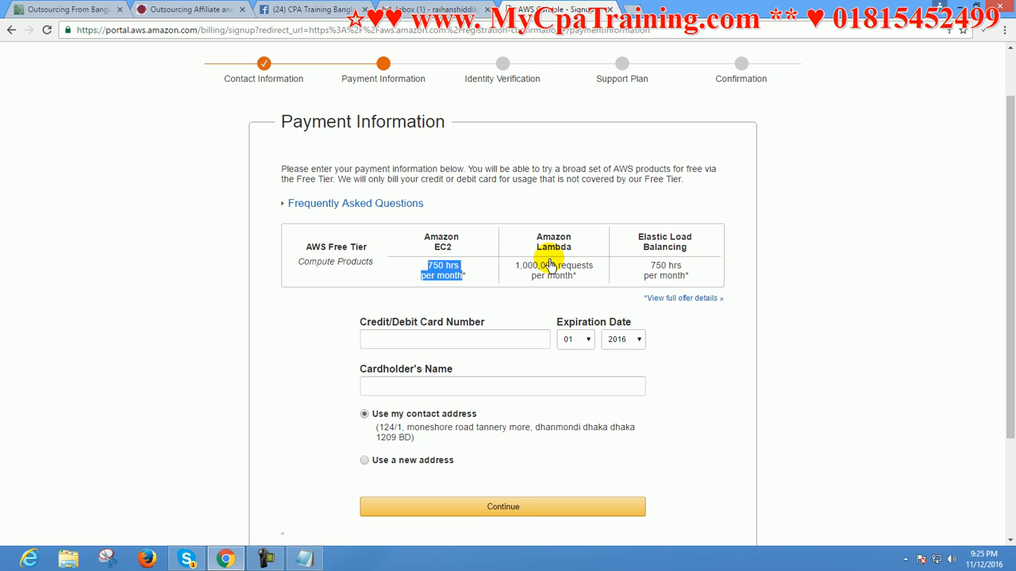
click(460, 284)
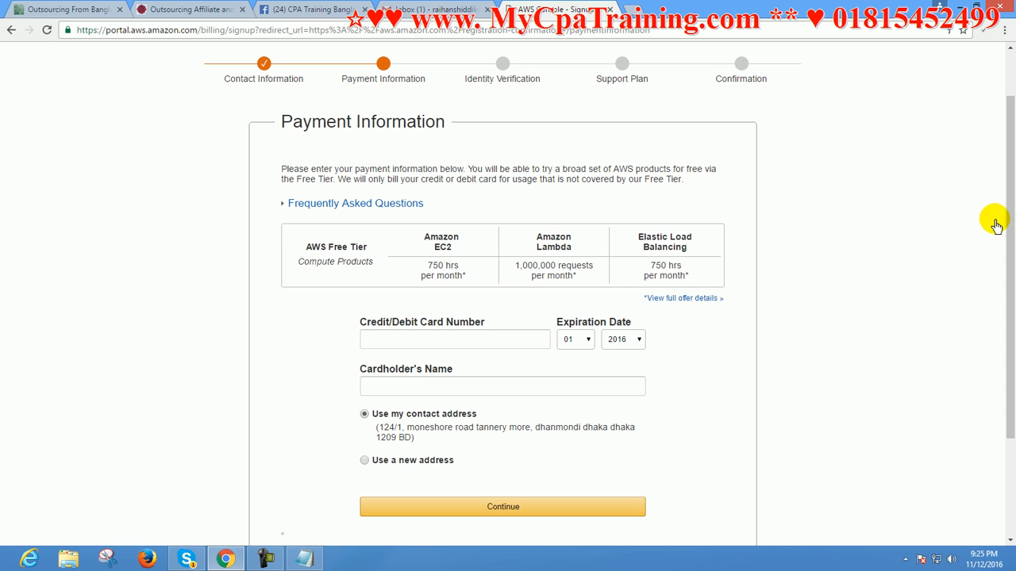
drag(1010, 223, 1012, 230)
scroll(1012, 230, down, 1)
click(384, 250)
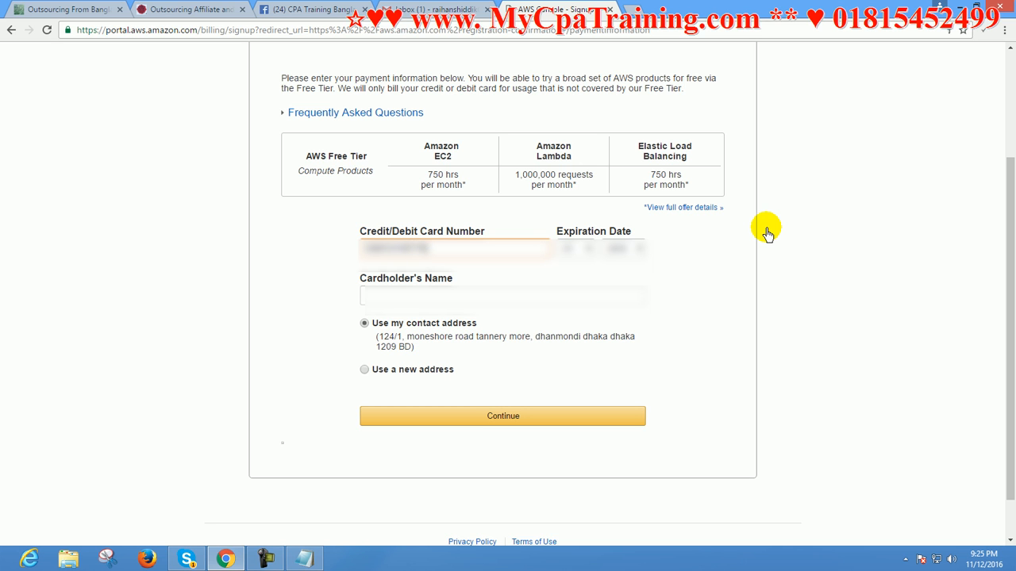
click(704, 282)
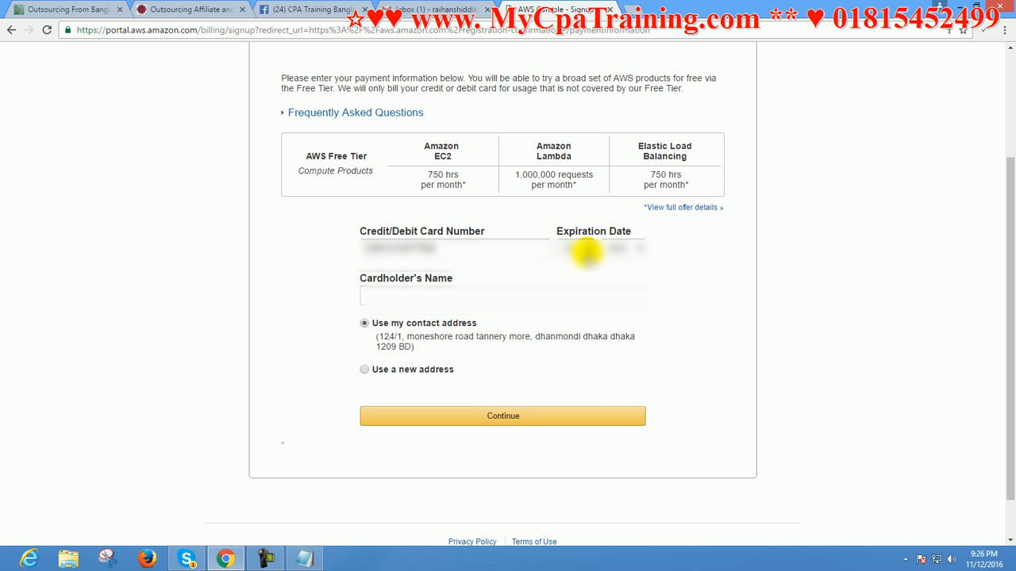
click(354, 297)
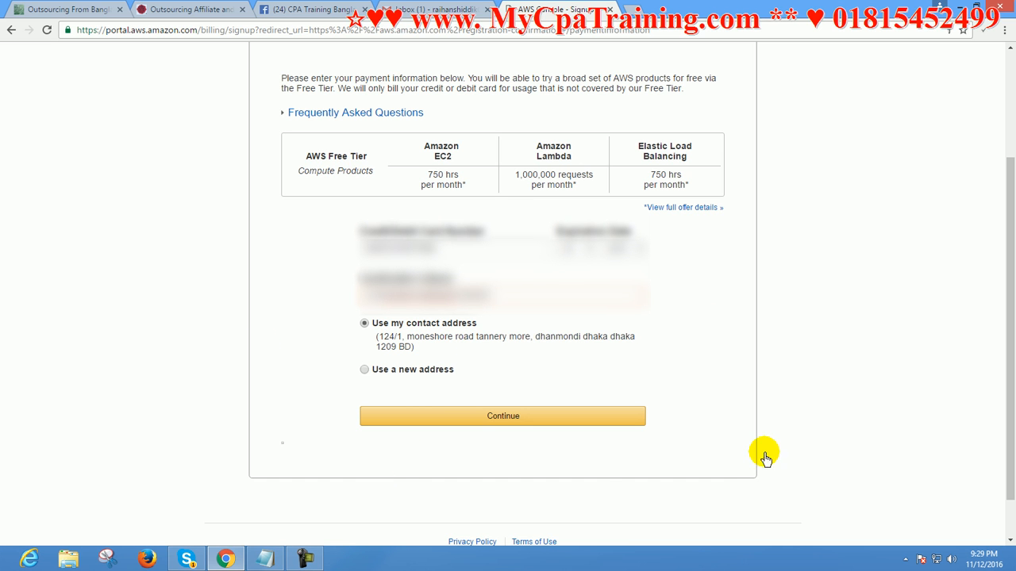
drag(1009, 312, 986, 342)
click(485, 400)
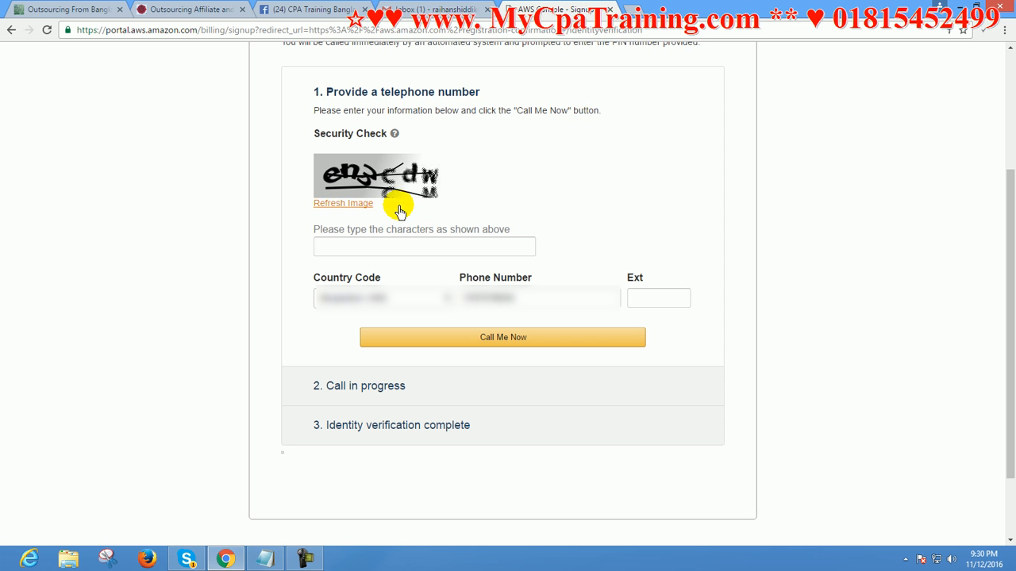
Enter the security check characters for identity verification and request the automated call to the account holder's phone number
click(348, 251)
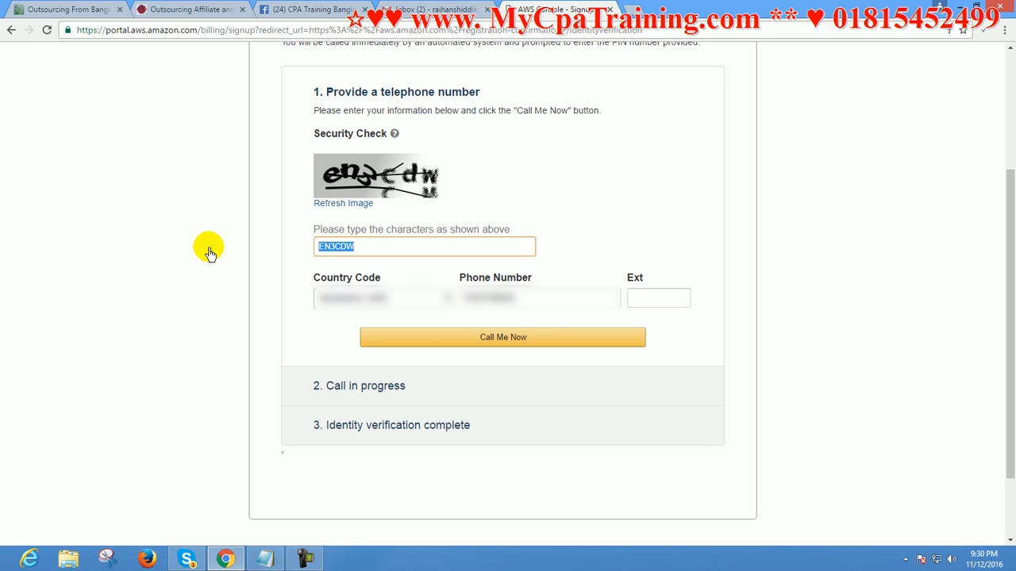
text(en3cdw)
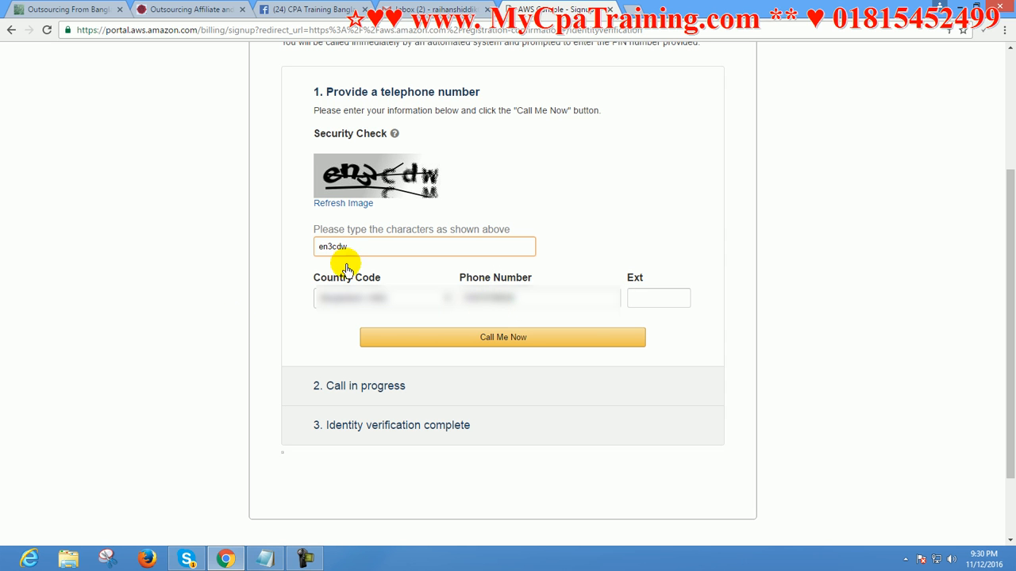
drag(527, 298, 406, 293)
click(601, 231)
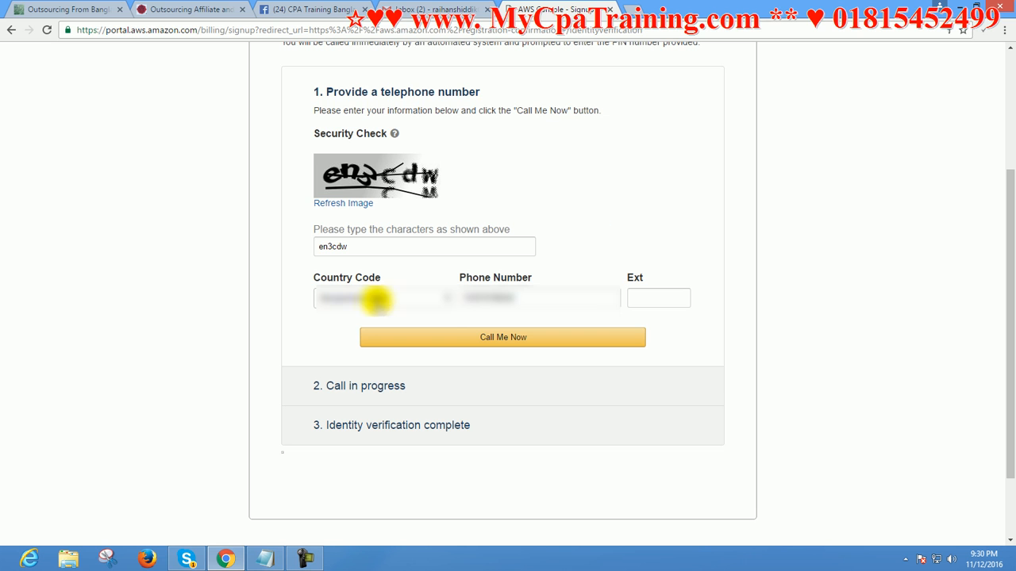
click(466, 295)
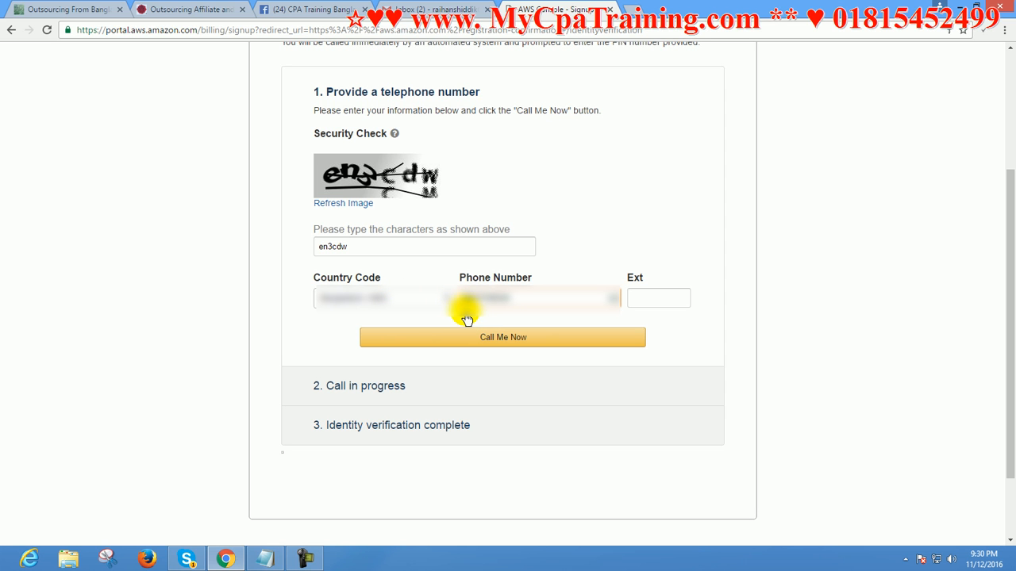
click(560, 263)
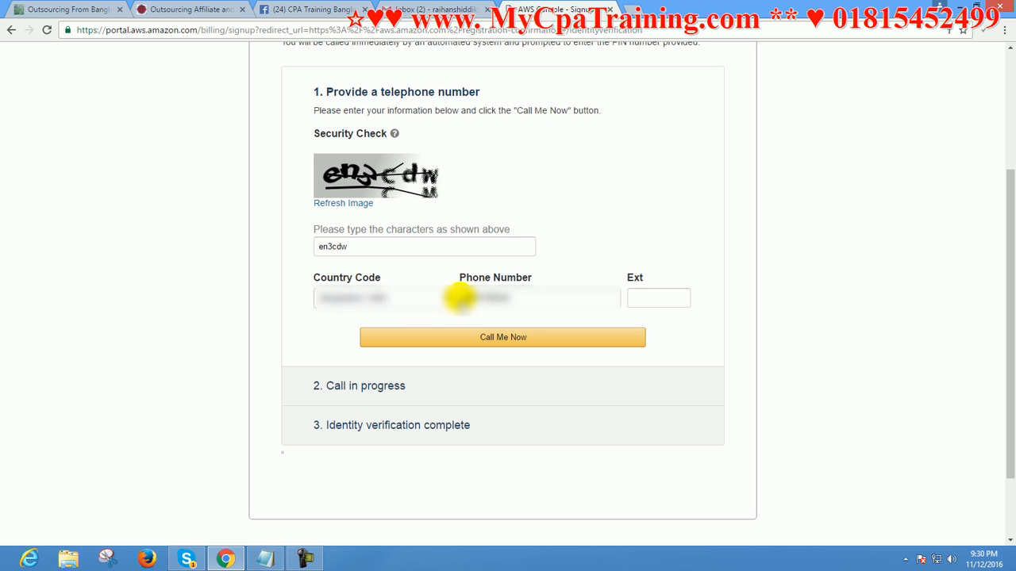
drag(465, 297, 544, 299)
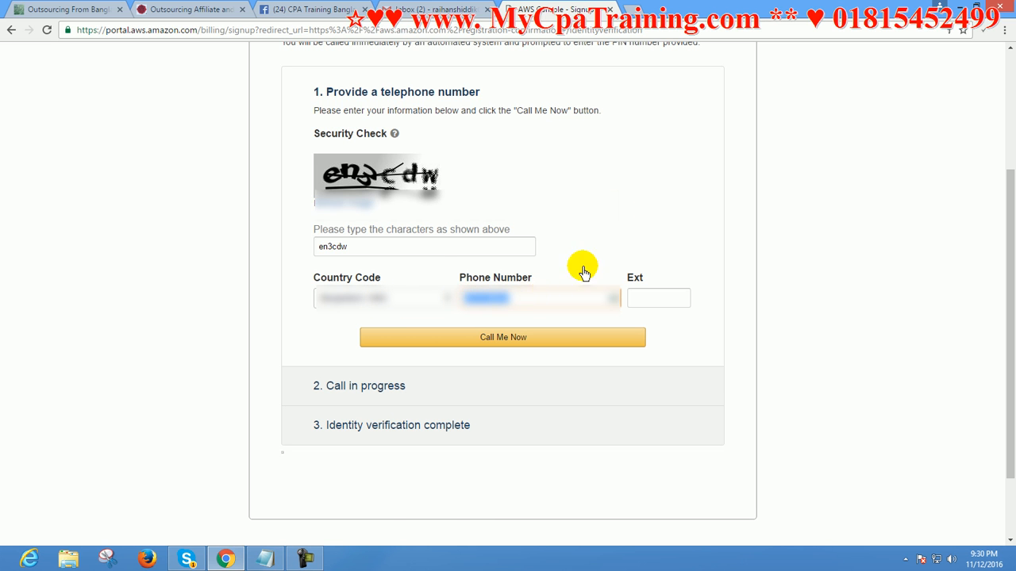
scroll(545, 295, down, 2)
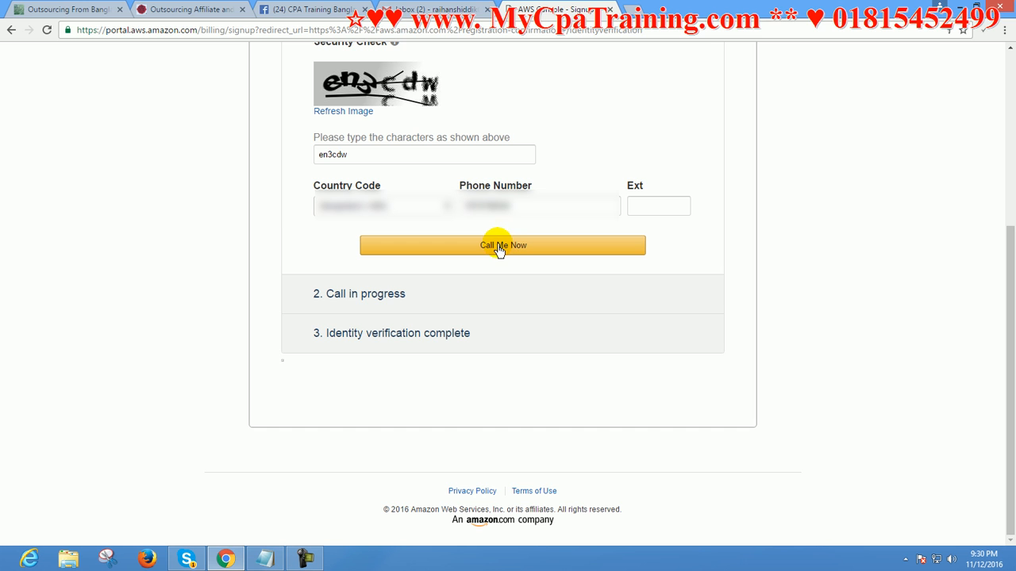
click(498, 247)
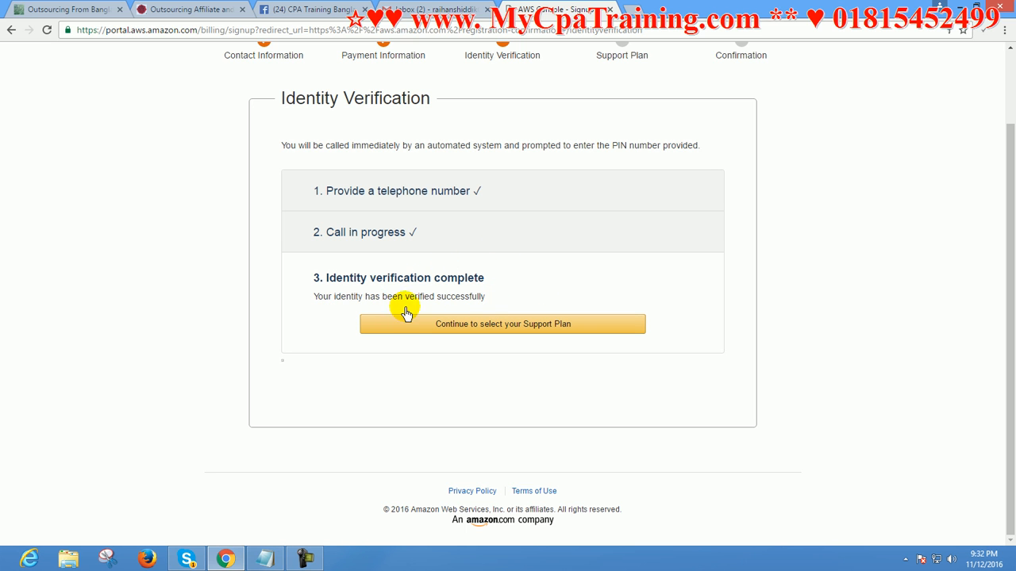
Continue to the support plan selection, review the available plans, and proceed with the Basic plan
click(497, 328)
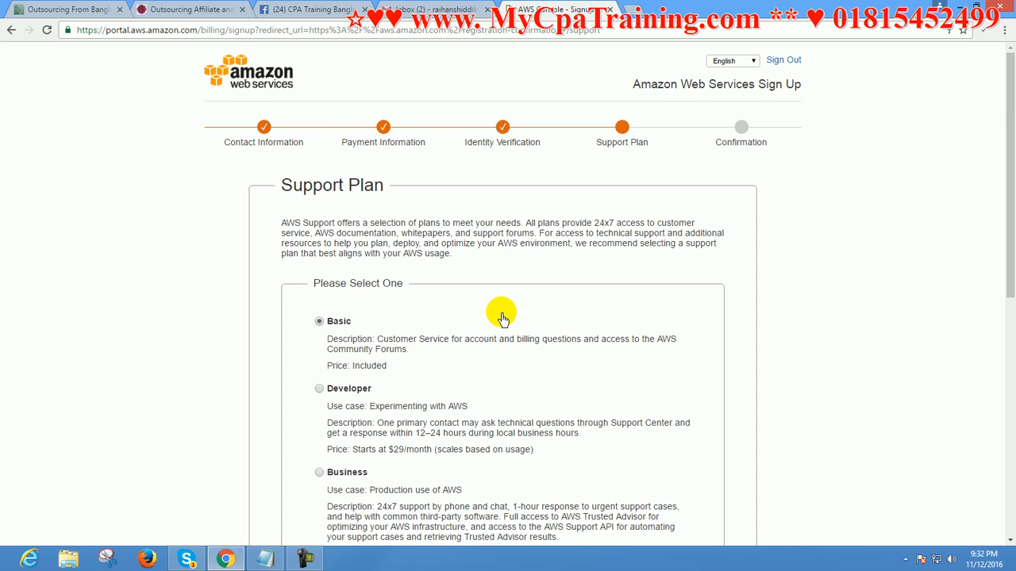
scroll(503, 324, down, 2)
scroll(502, 309, down, 2)
scroll(497, 294, up, 2)
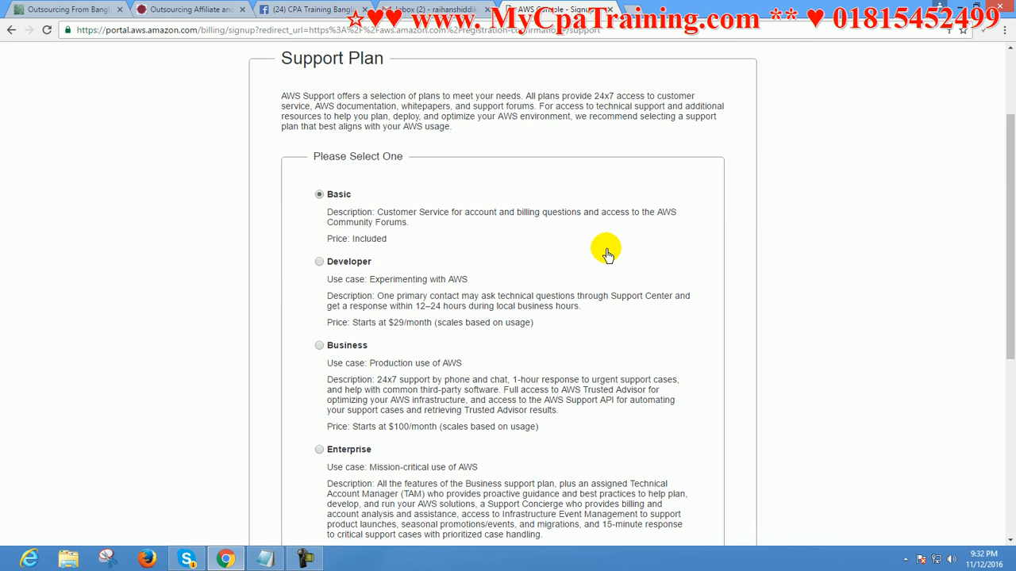
scroll(673, 307, down, 4)
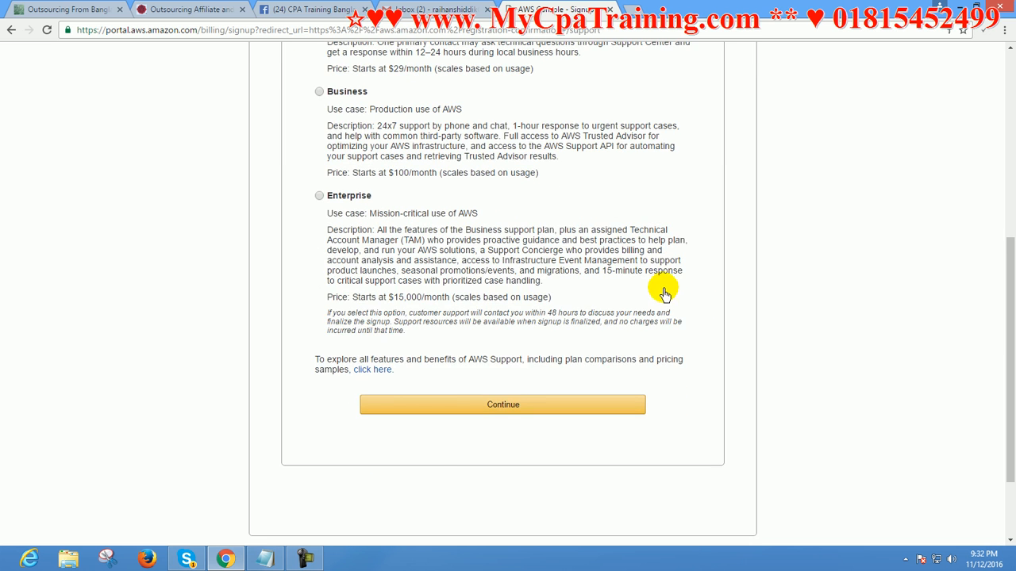
scroll(645, 302, up, 3)
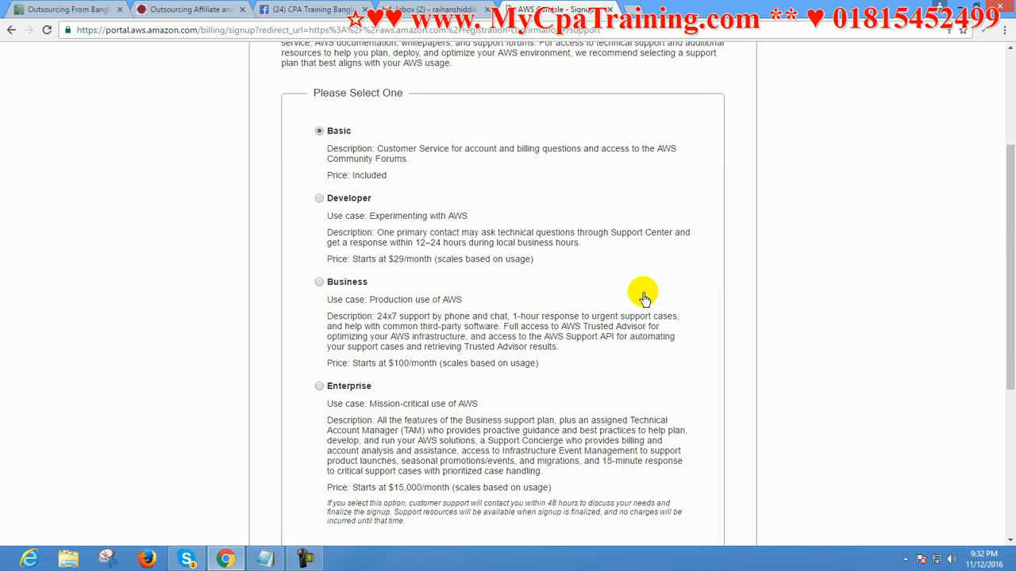
scroll(643, 297, down, 1)
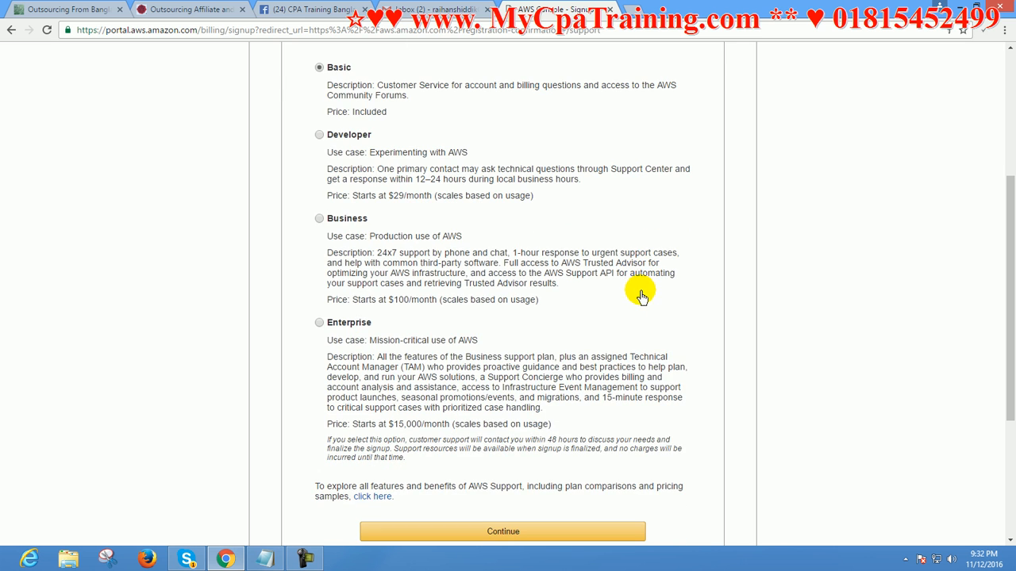
click(370, 535)
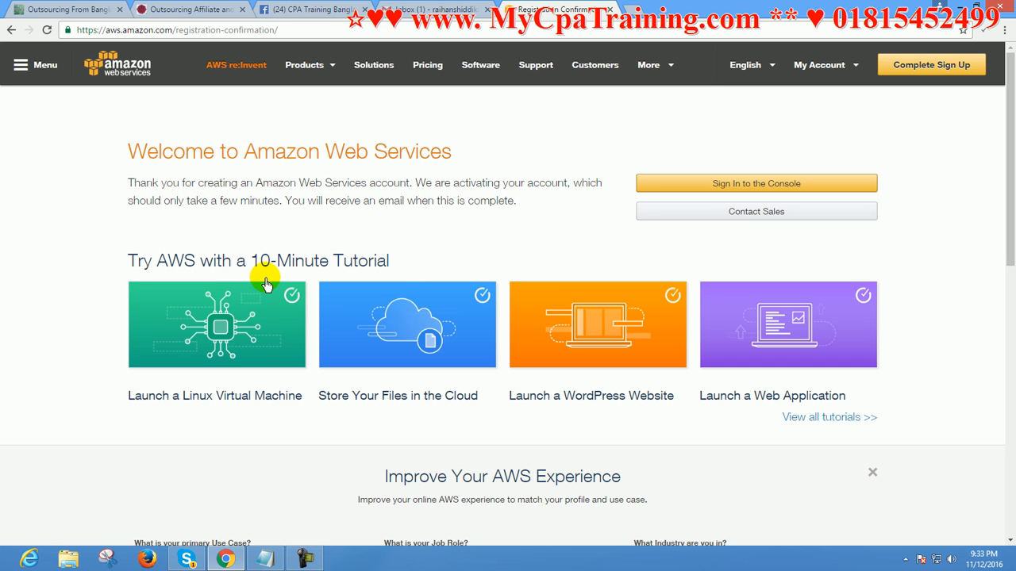
Go to the console sign-in from the registration confirmation page and sign in as a returning user with the account password
scroll(787, 381, down, 3)
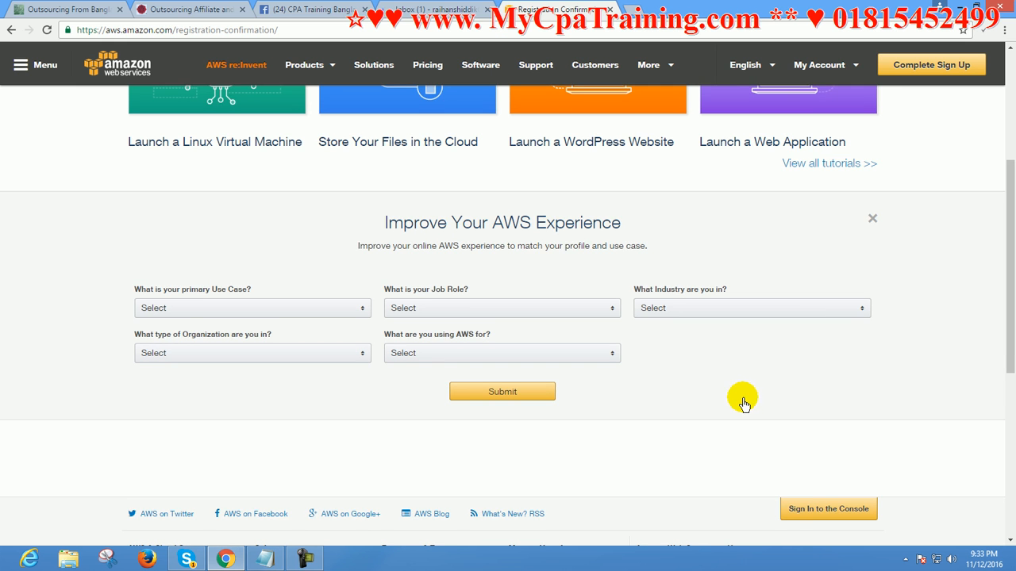
scroll(744, 404, down, 2)
scroll(691, 323, up, 2)
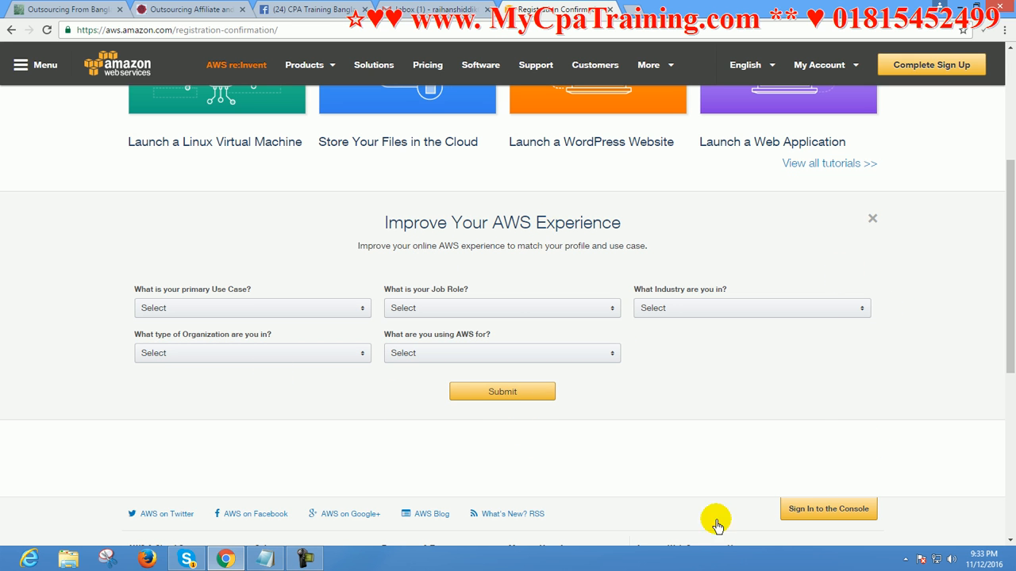
scroll(798, 460, down, 2)
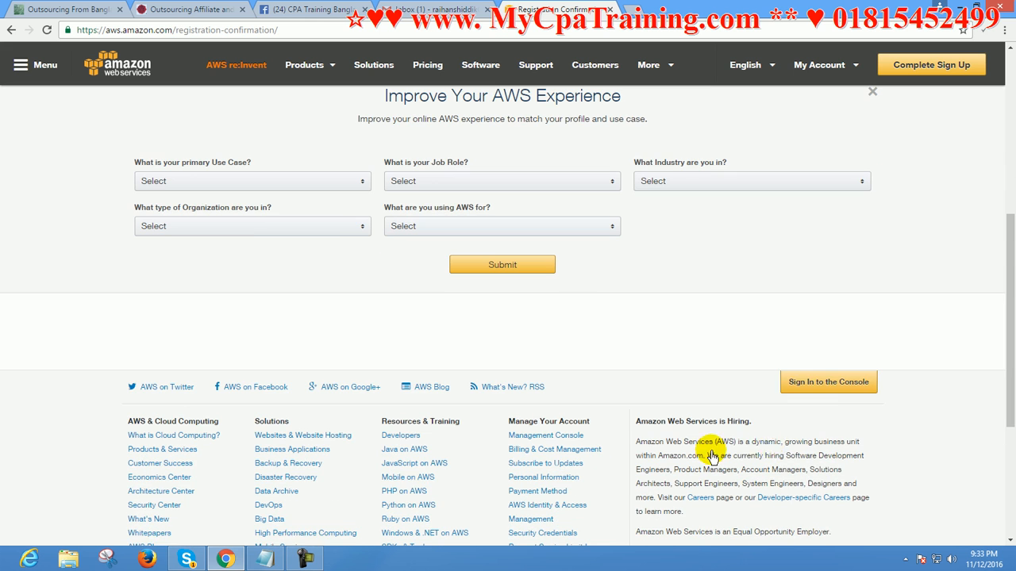
click(822, 384)
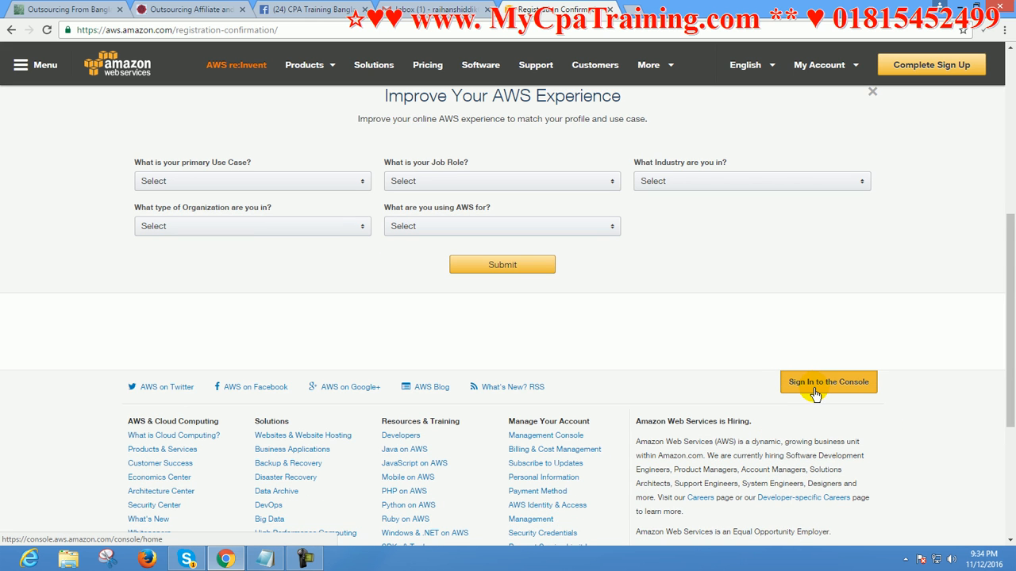
click(814, 393)
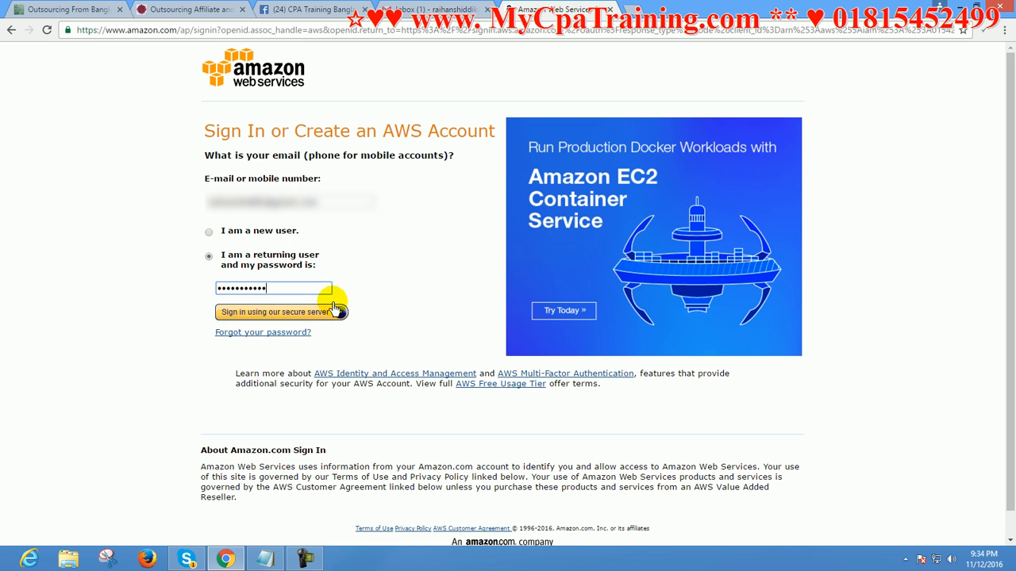
click(276, 313)
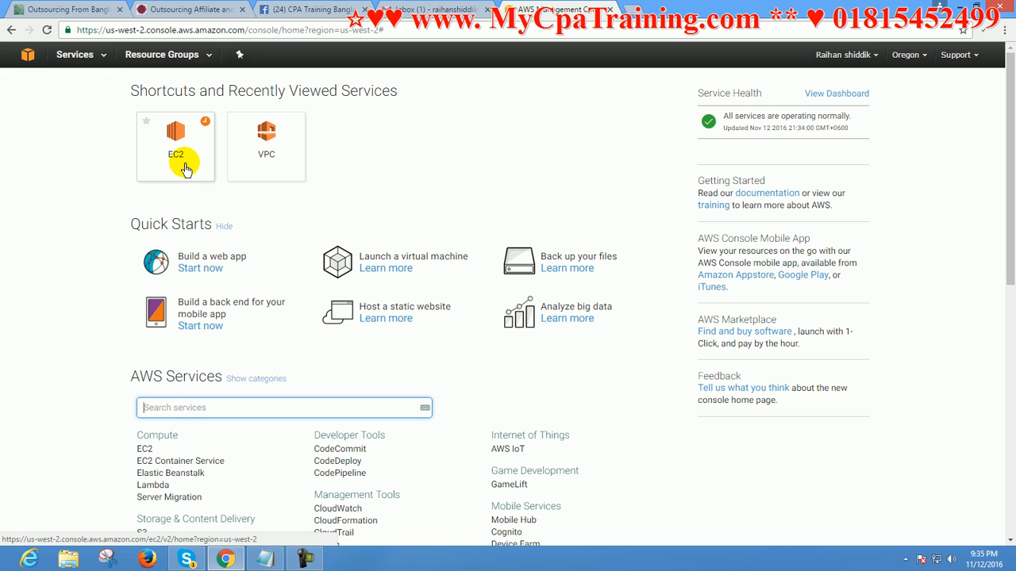
Open the EC2 service and check the account's billing payment methods and service sign-up notice
click(175, 153)
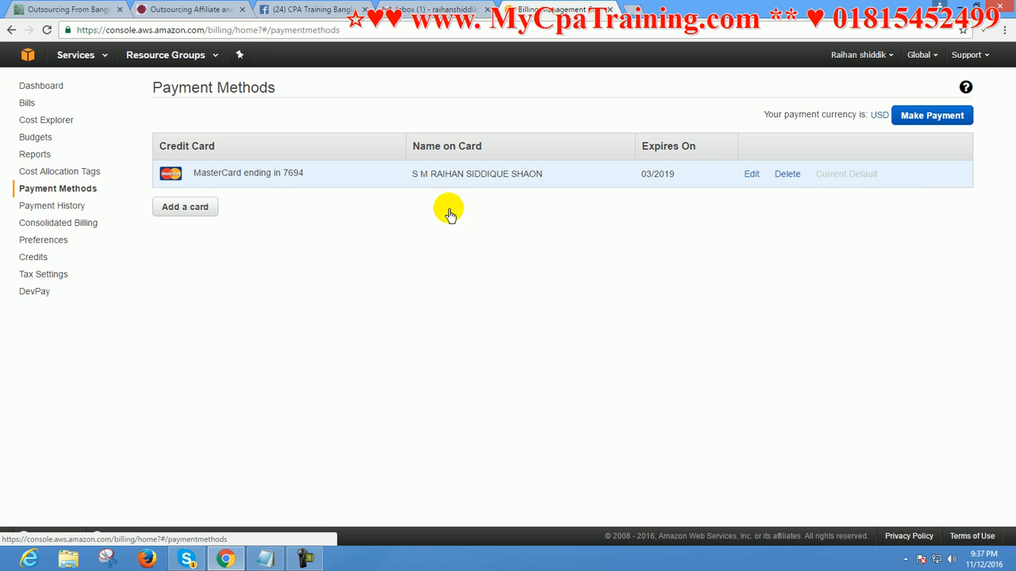
click(928, 116)
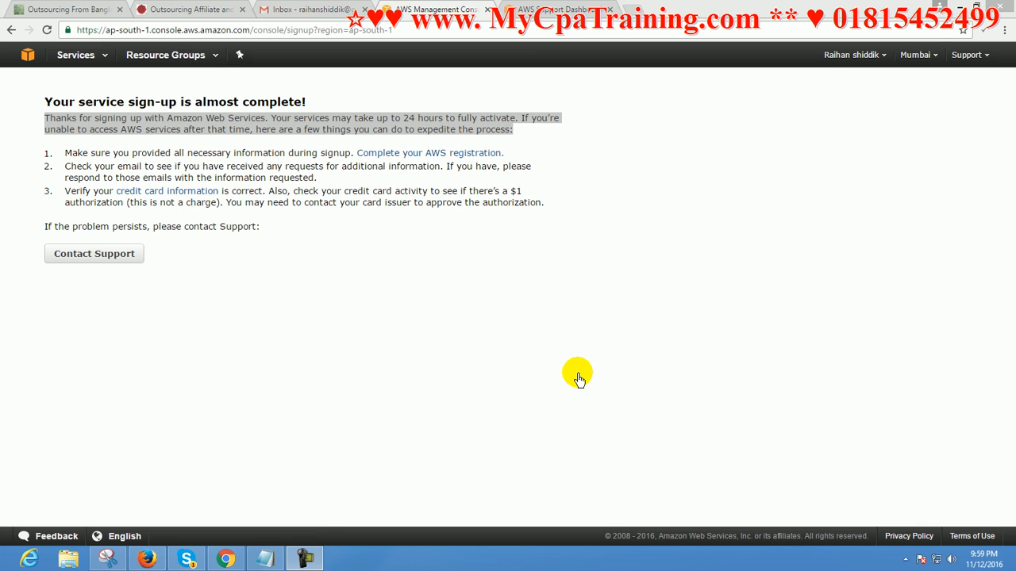
click(555, 279)
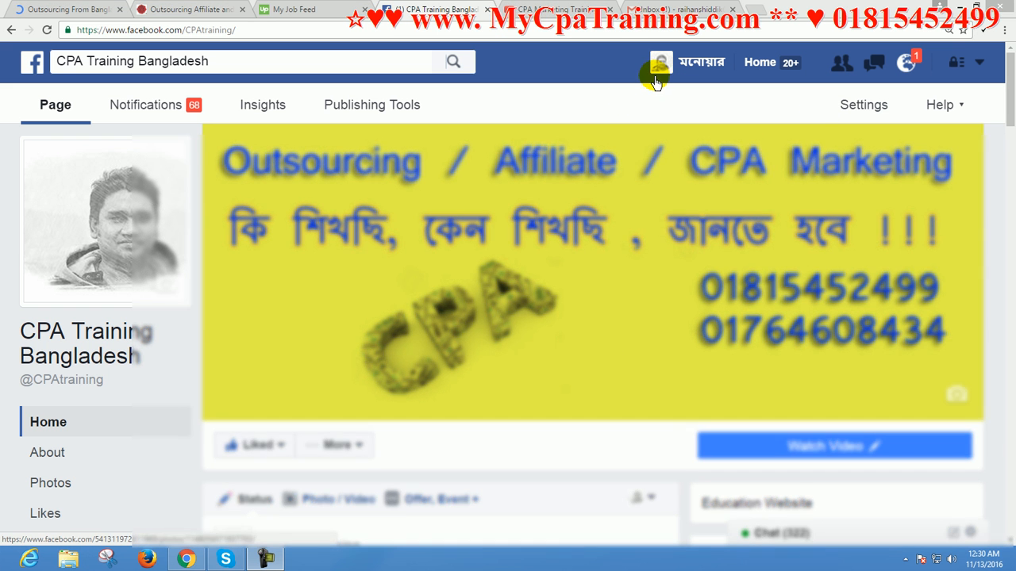
Switch to the Gmail inbox and read the Amazon Web Services email "Your AWS Account is Ready - Get Started Now"
click(657, 10)
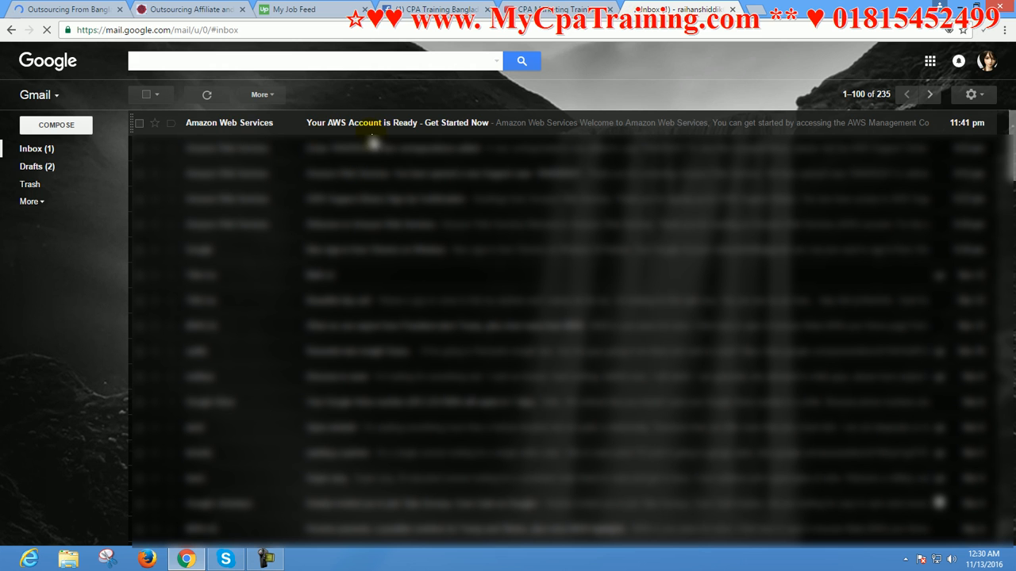
click(447, 124)
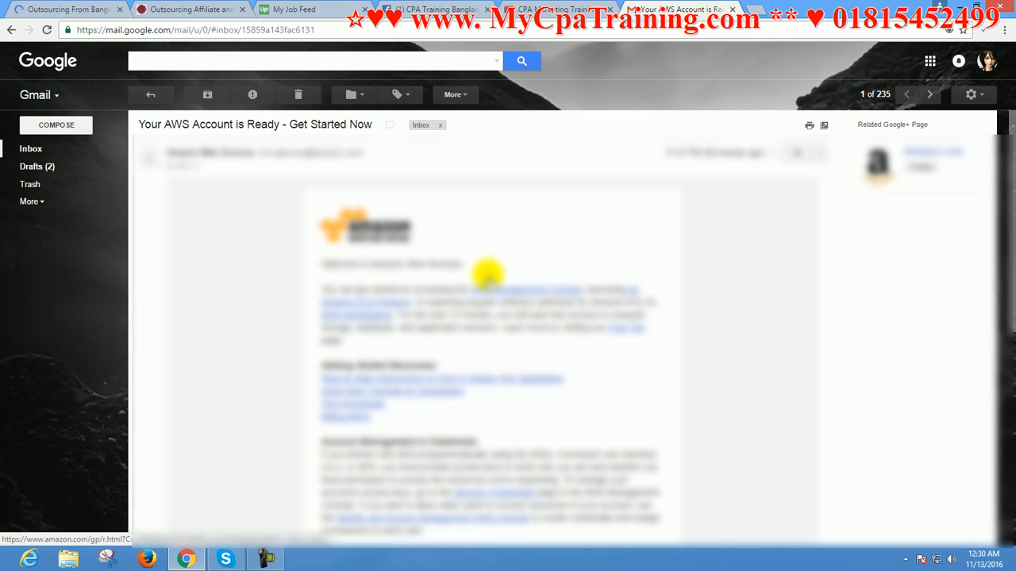
scroll(482, 274, down, 2)
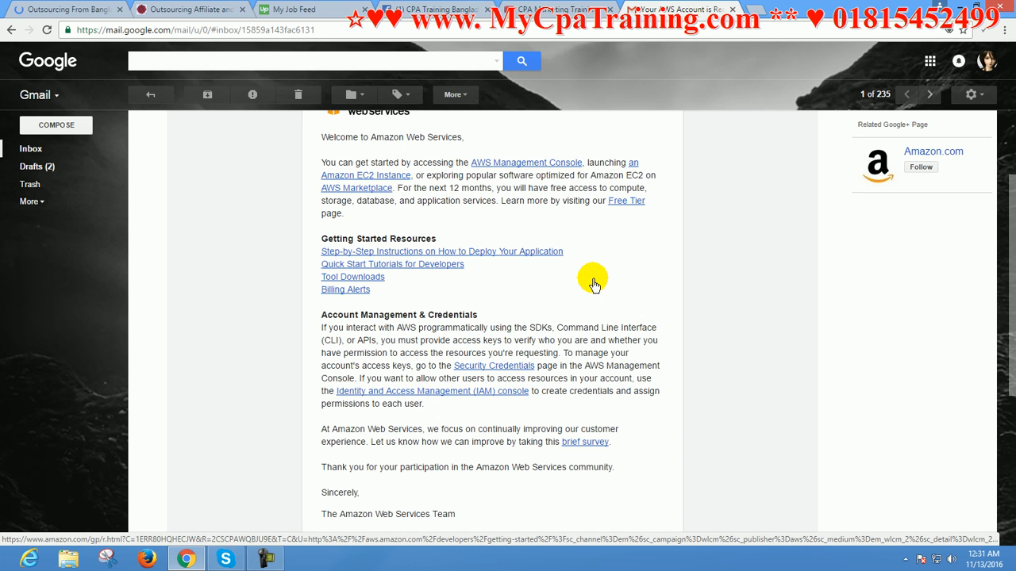
Open the AWS Management Console from the welcome email and look over the services on its home page
scroll(585, 262, up, 3)
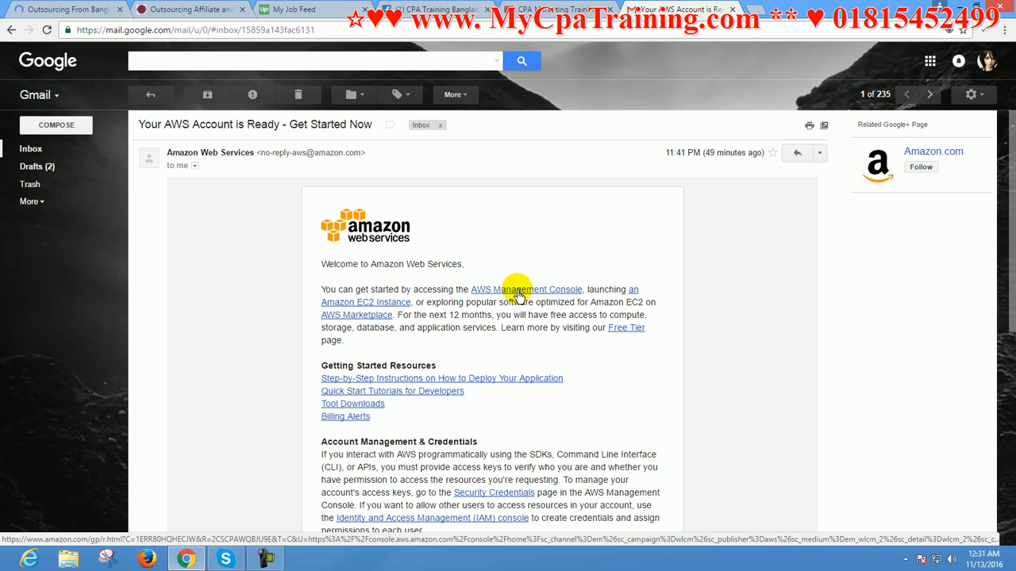
click(517, 292)
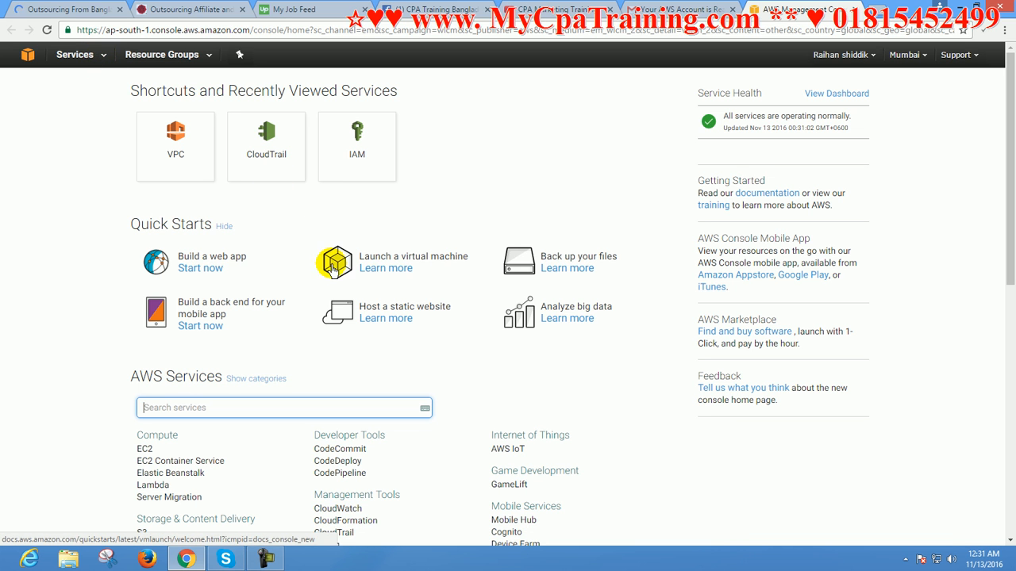
scroll(353, 262, down, 3)
scroll(351, 256, up, 3)
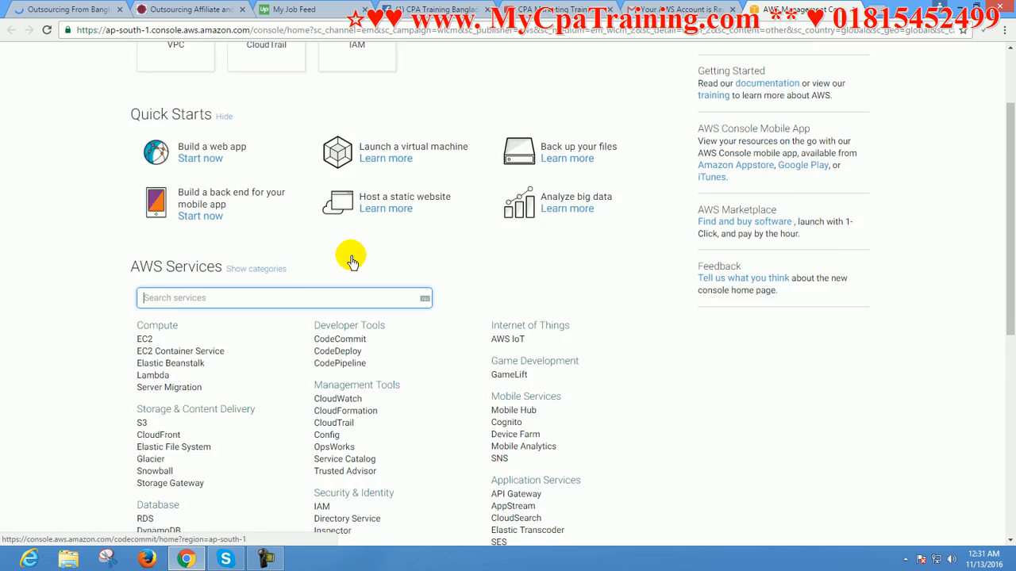
Go to the EC2 service and start launching a new instance from its dashboard
click(105, 59)
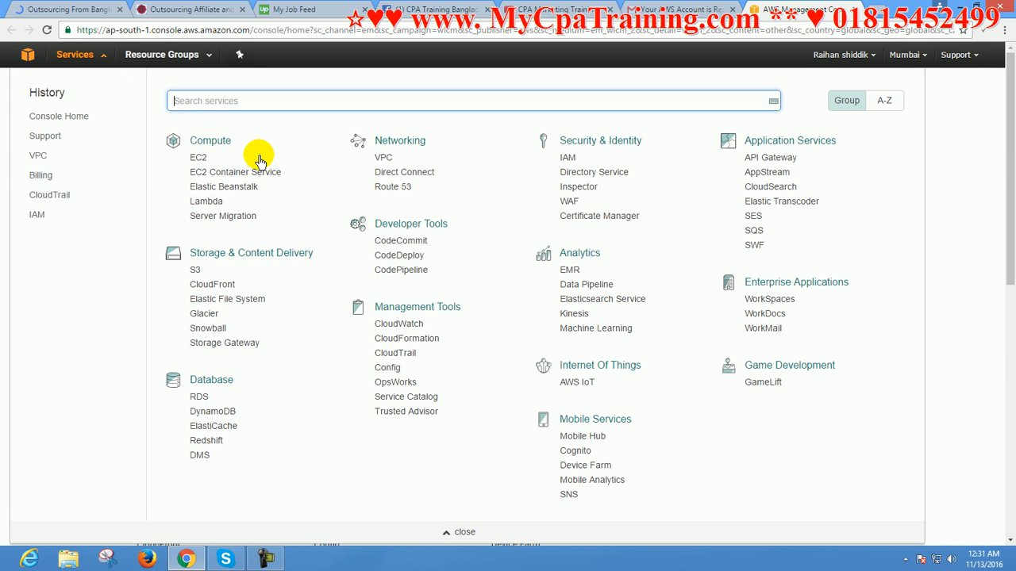
click(199, 159)
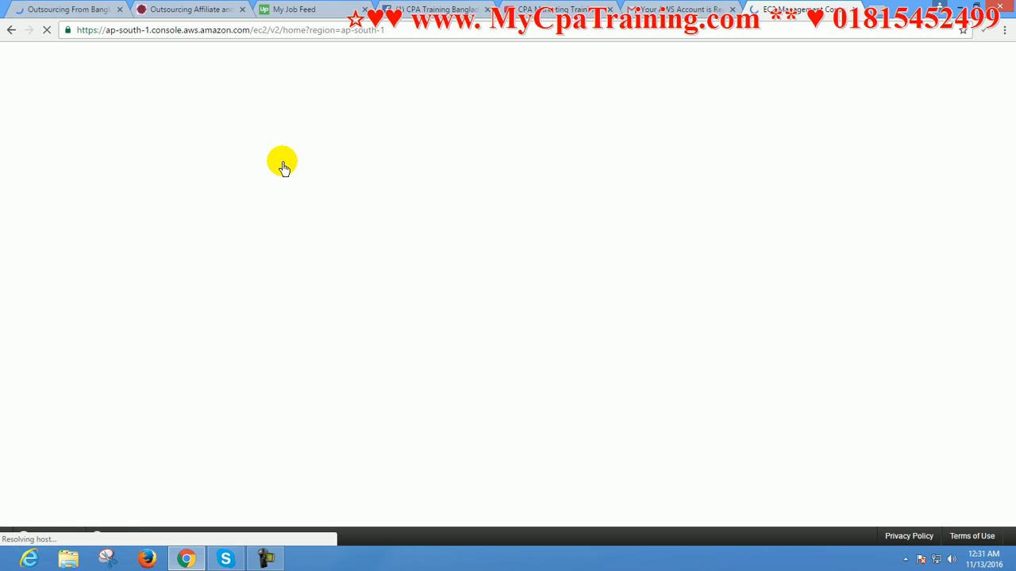
scroll(460, 295, down, 1)
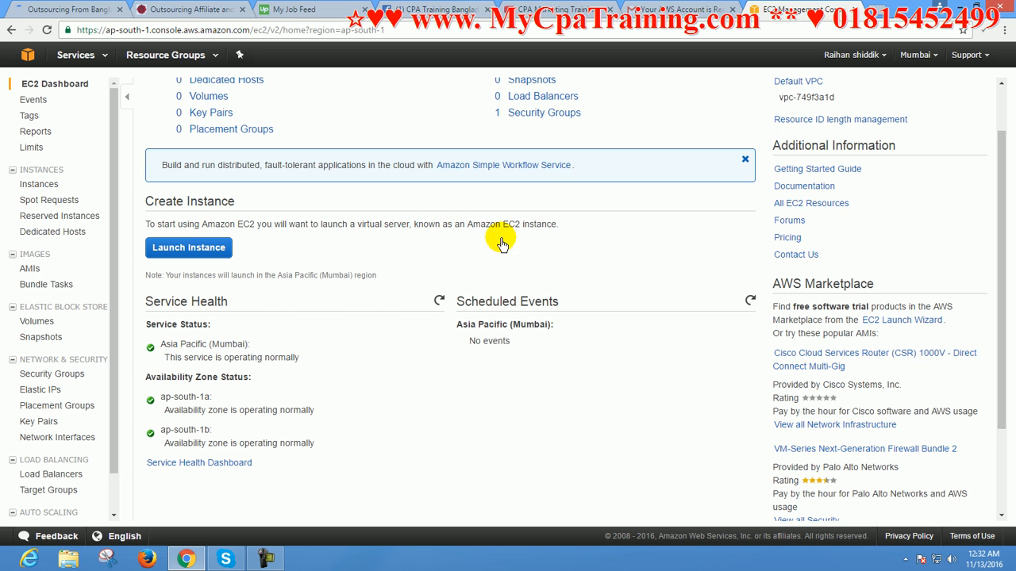
click(203, 245)
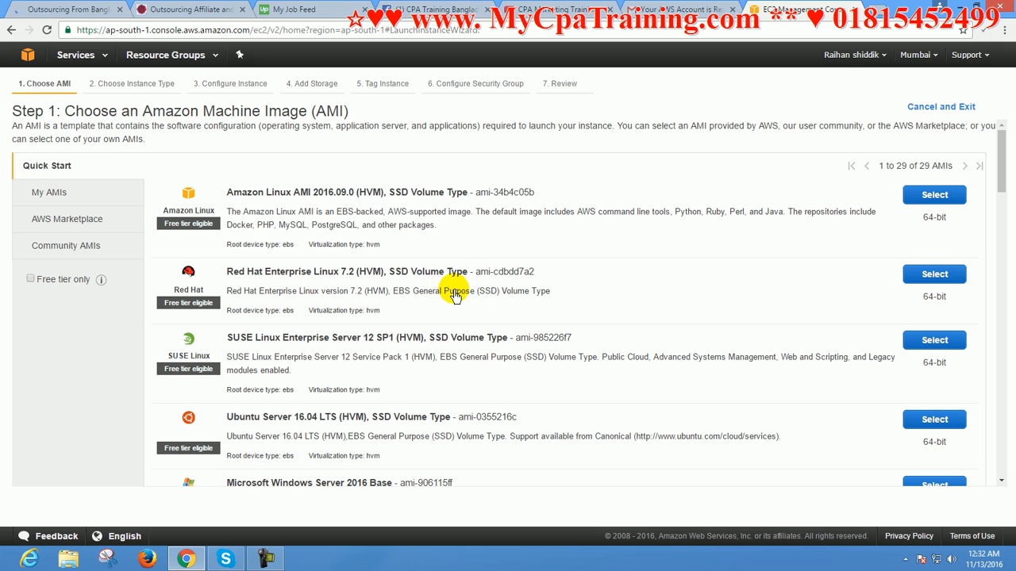
Examine the Quick Start list of machine images, comparing the Windows Server editions and their free tier eligibility
scroll(455, 295, down, 10)
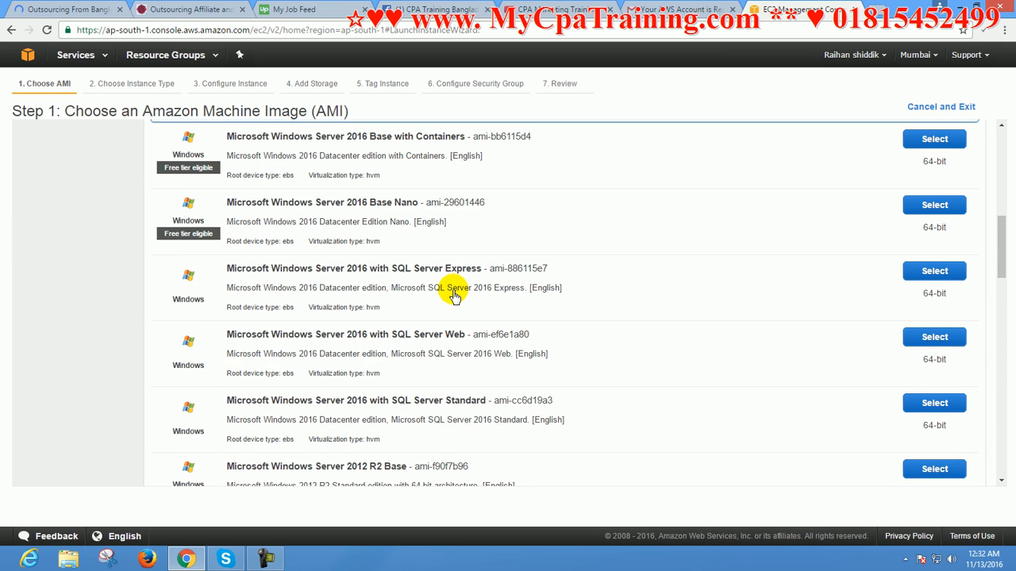
scroll(455, 295, down, 10)
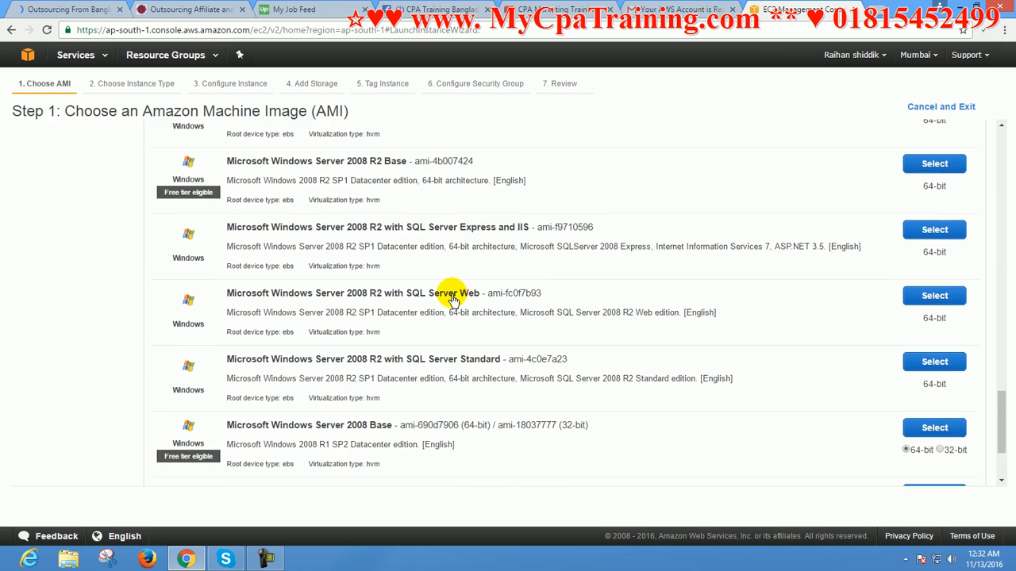
scroll(455, 299, up, 3)
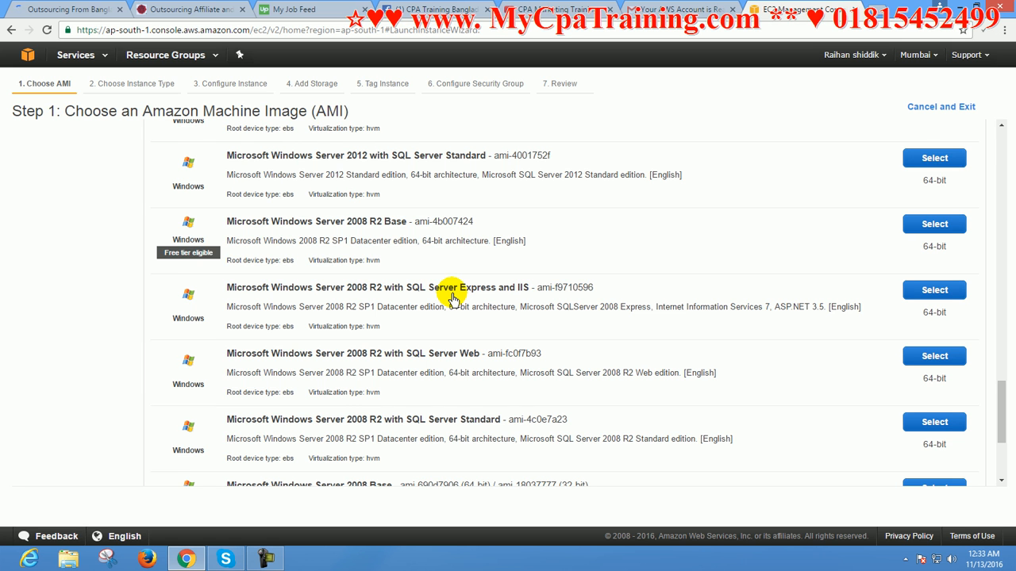
scroll(455, 298, up, 11)
scroll(454, 297, up, 6)
scroll(453, 298, up, 2)
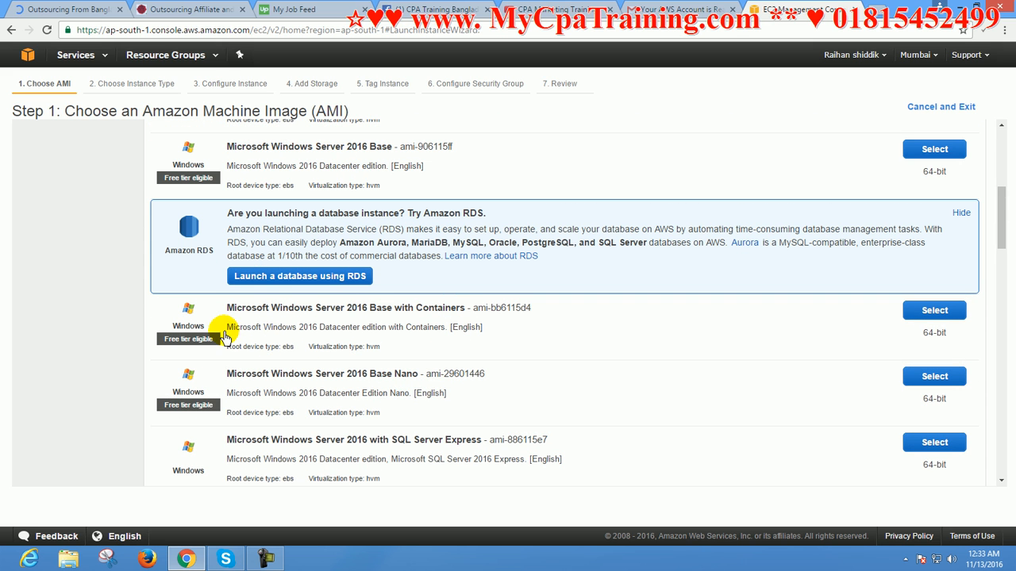
scroll(444, 367, down, 6)
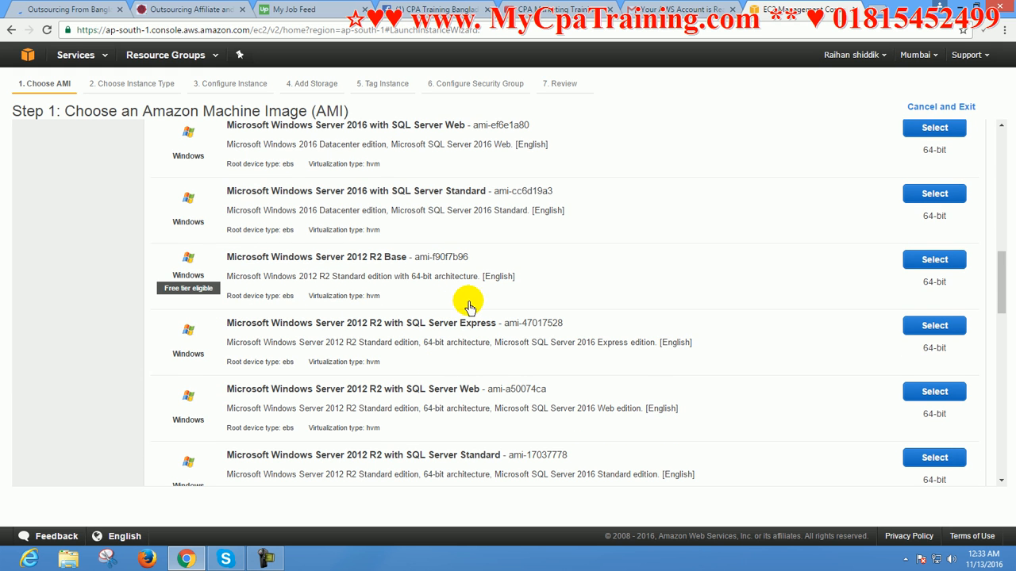
scroll(465, 317, down, 5)
scroll(468, 324, down, 2)
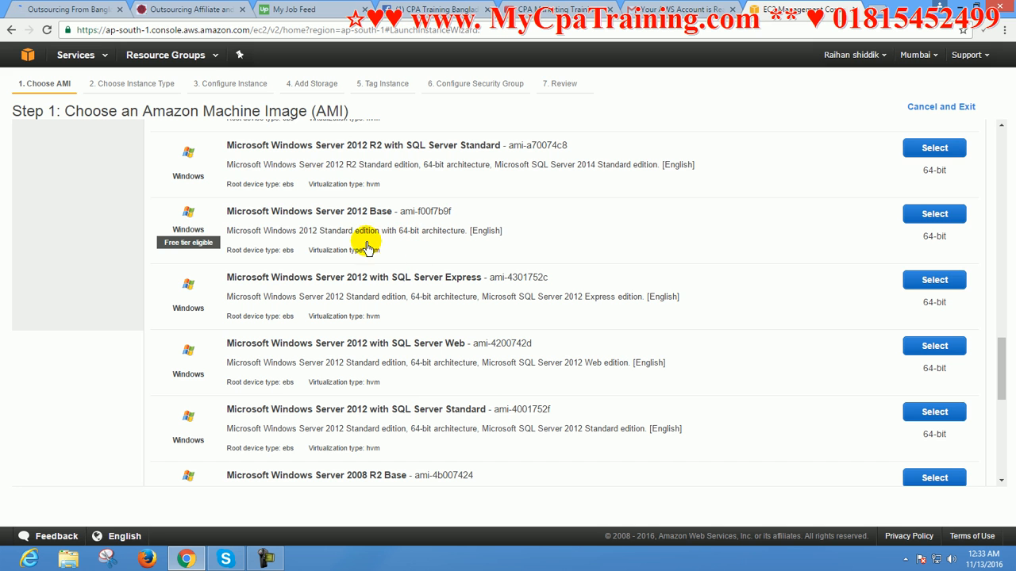
scroll(362, 344, down, 5)
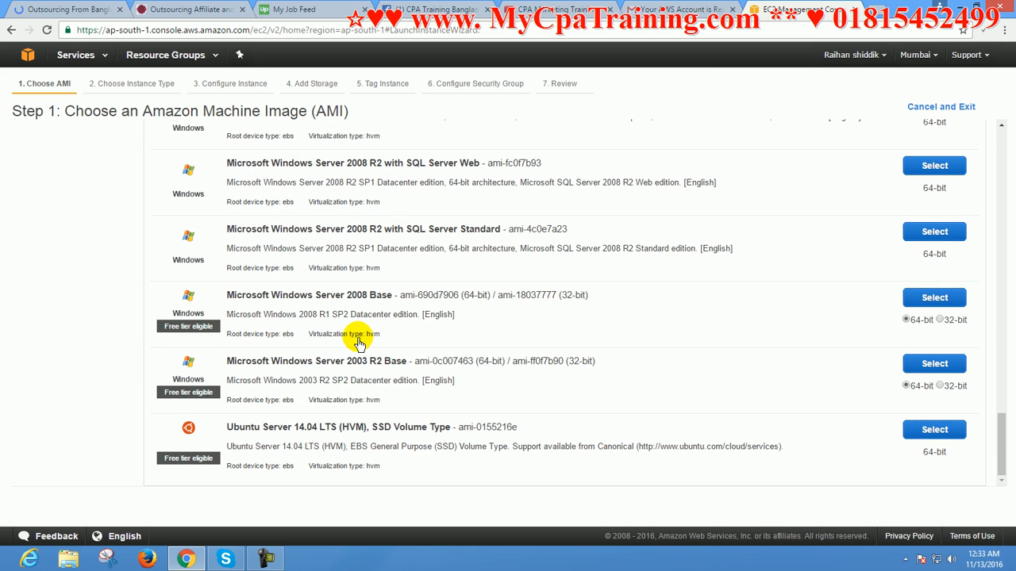
scroll(356, 341, up, 1)
scroll(301, 349, down, 1)
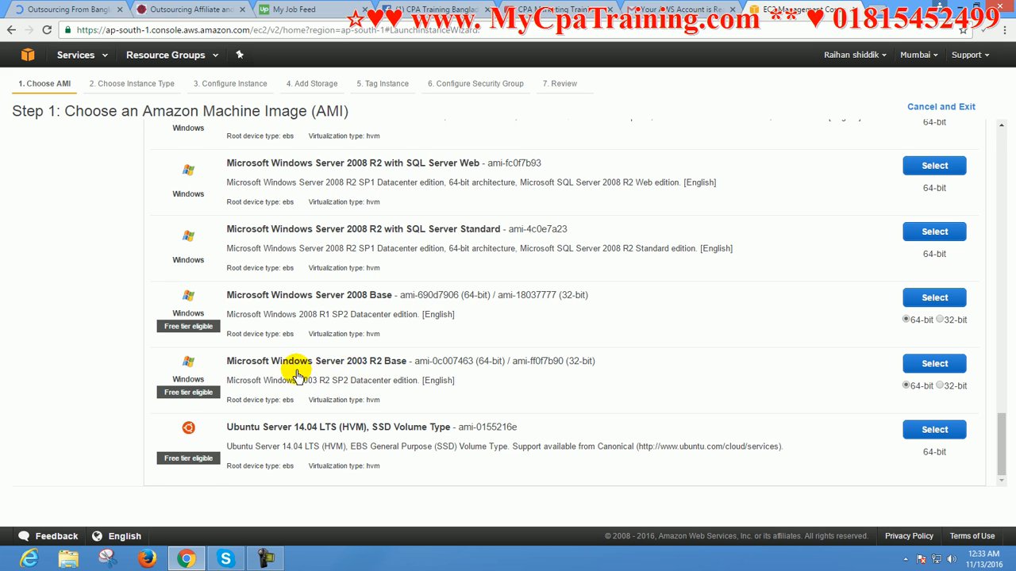
Choose the free tier Microsoft Windows Server 2016 Base image and proceed to the launch review with the t2.micro instance type
scroll(334, 357, up, 15)
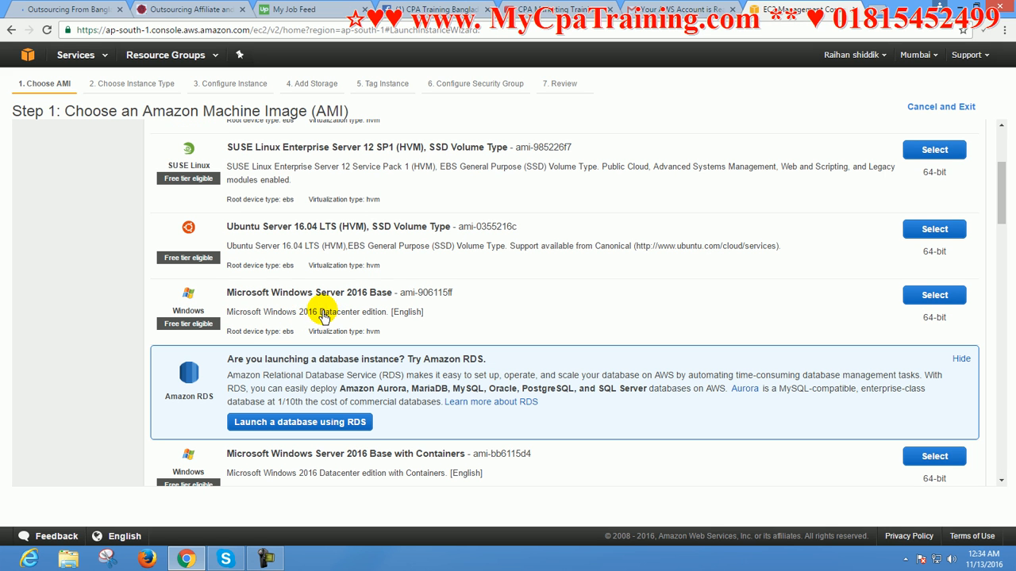
click(934, 295)
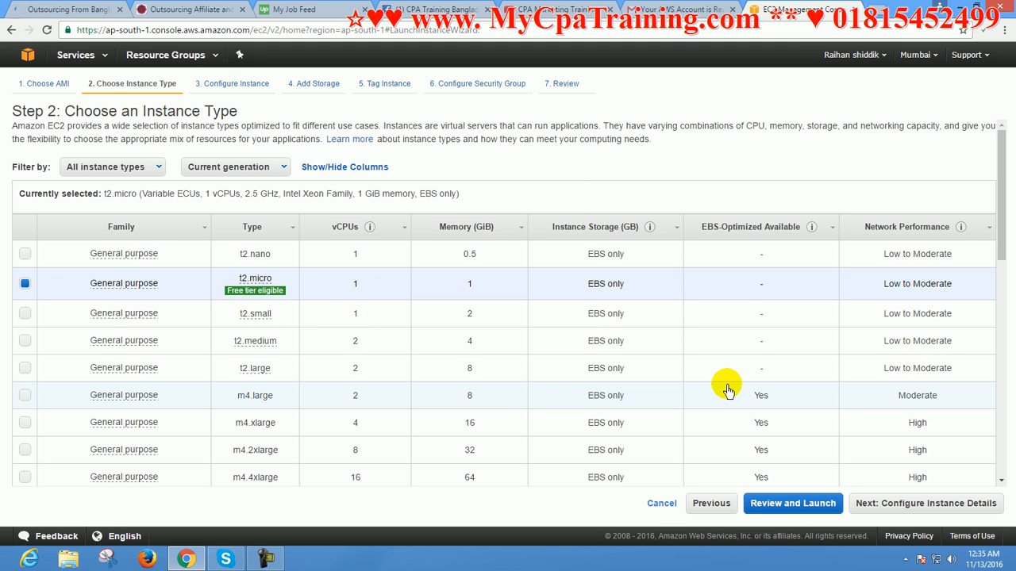
click(789, 508)
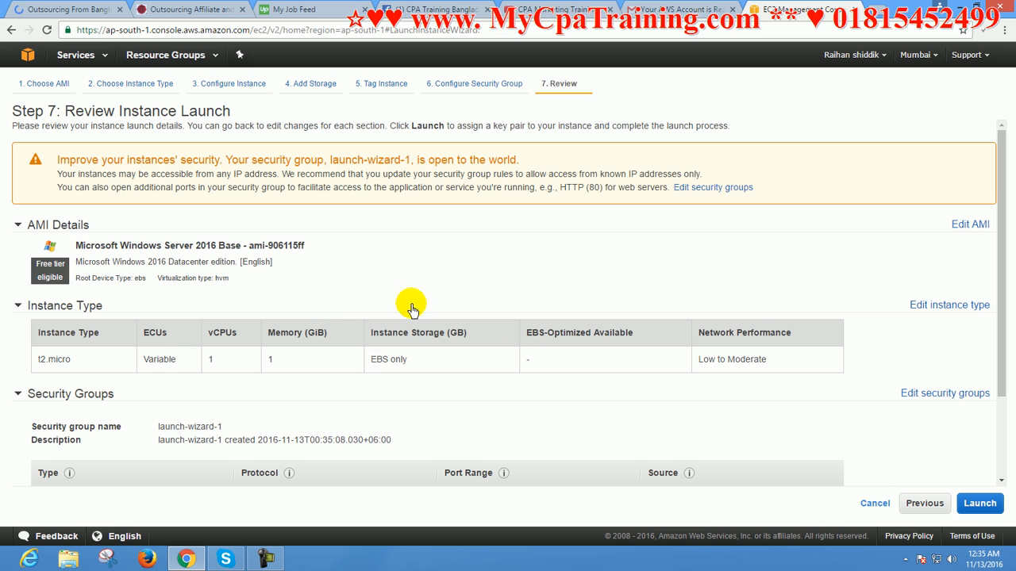
Create a new key pair named vaishipon, download its private key file and launch the instance
click(982, 506)
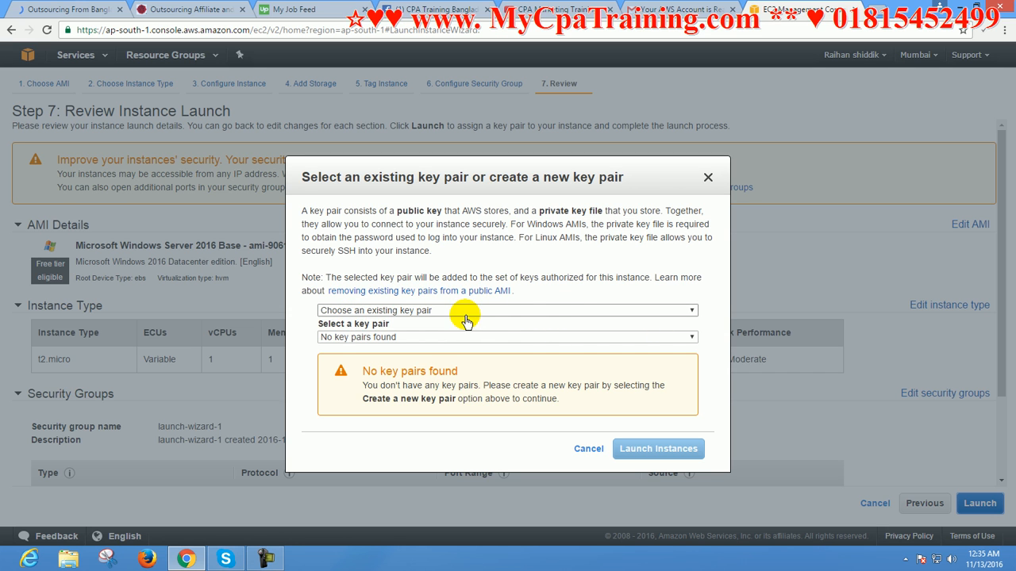
click(522, 313)
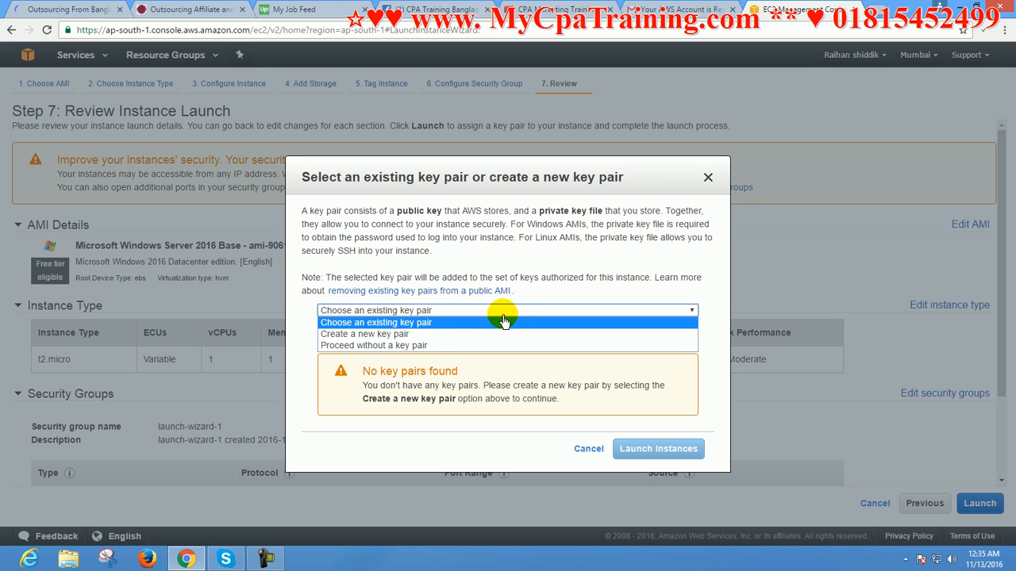
click(430, 337)
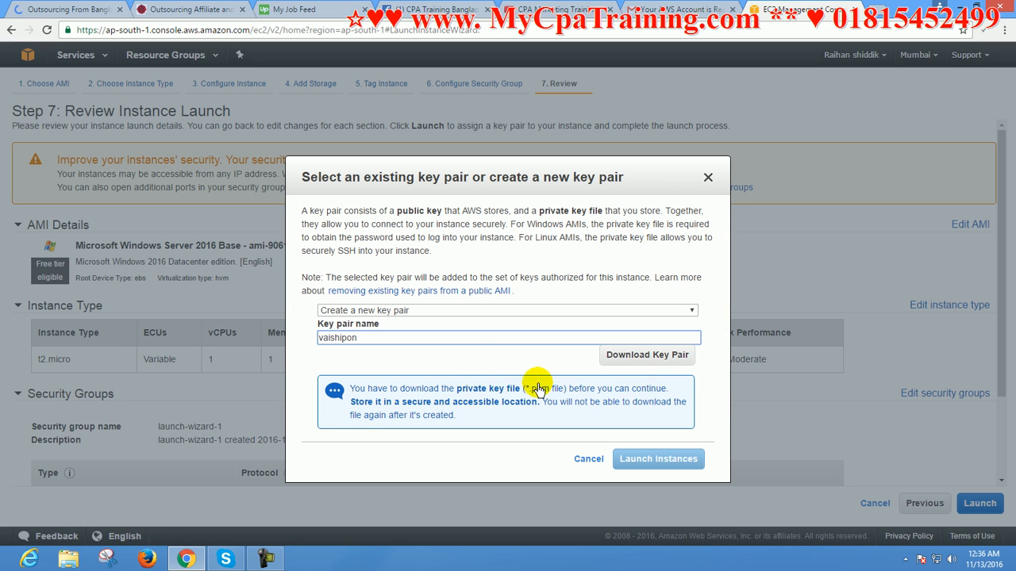
click(633, 360)
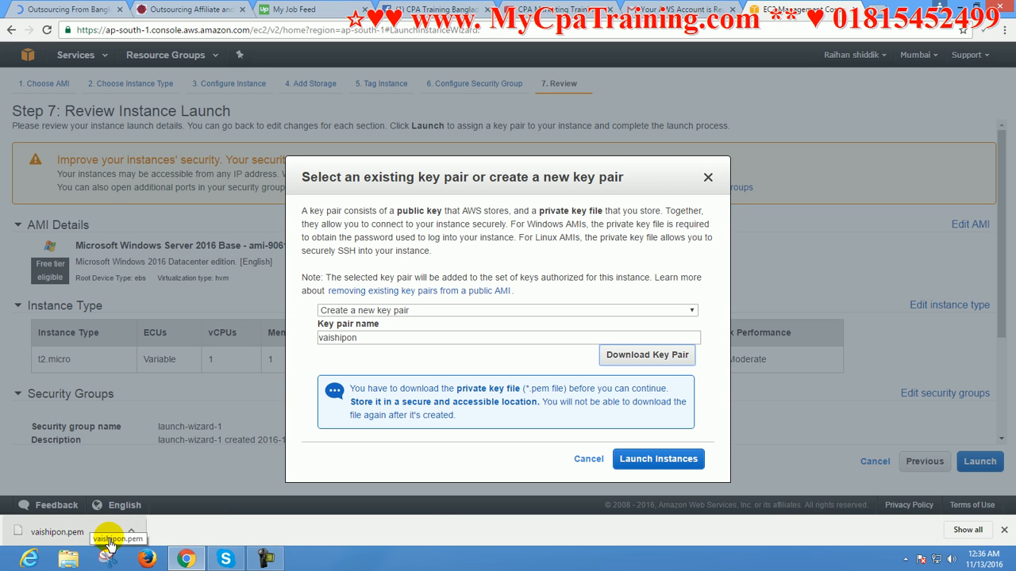
click(651, 460)
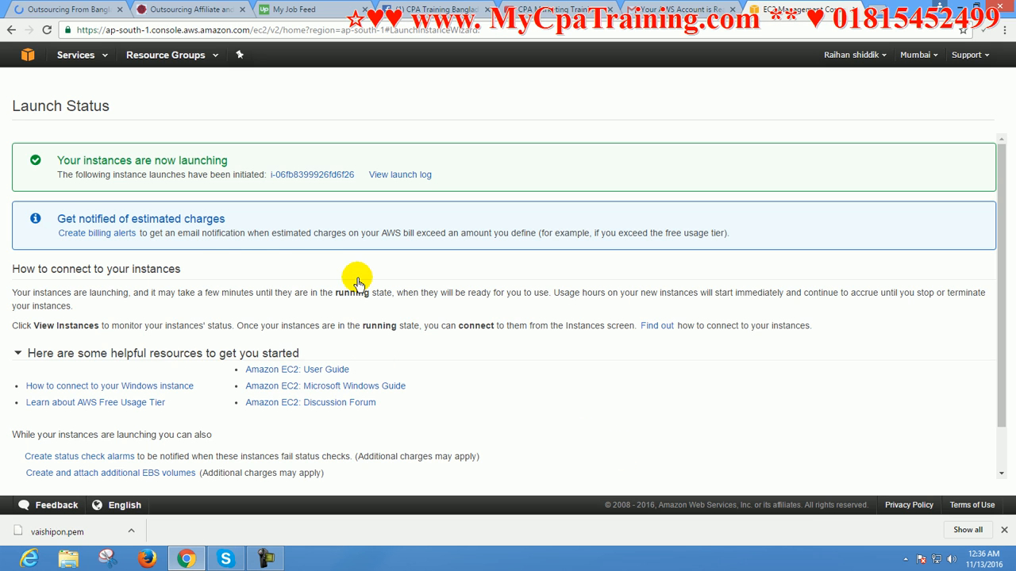
View the list of EC2 instances and look over the actions available for the launched instance
scroll(357, 283, down, 2)
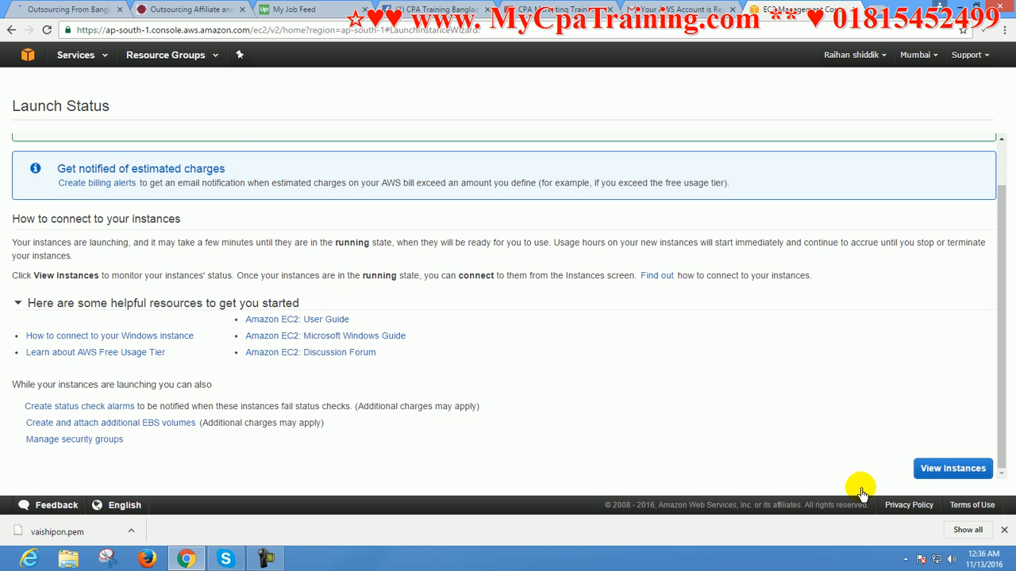
click(949, 470)
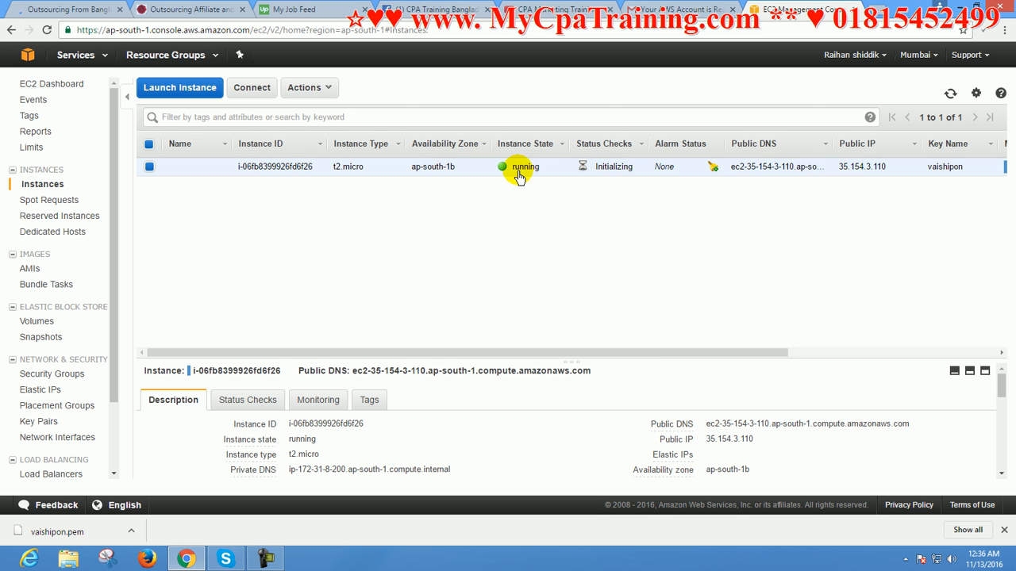
click(310, 88)
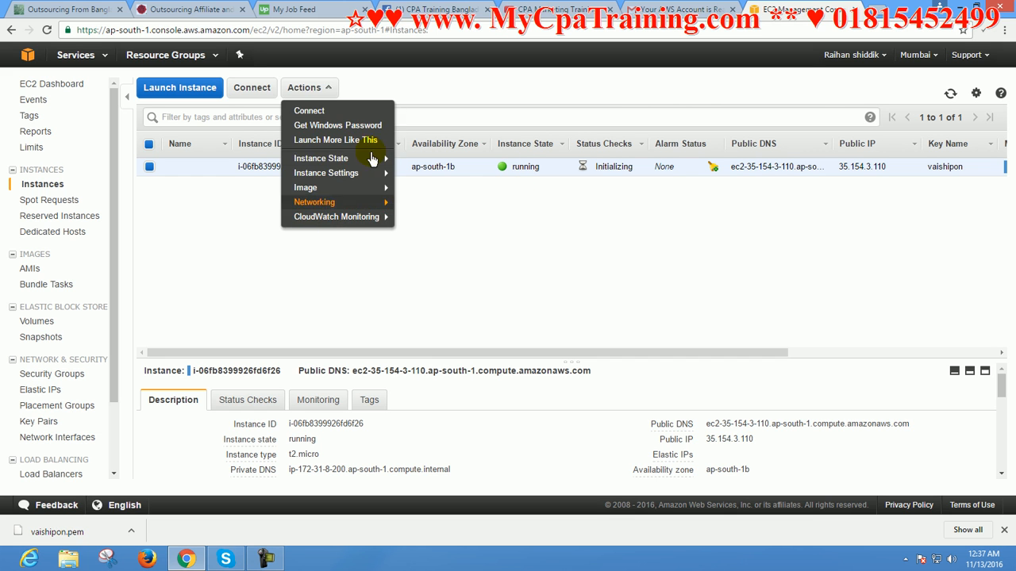
click(430, 93)
Download the instance's remote desktop file and start a Remote Desktop connection with it from the Downloads folder
click(252, 92)
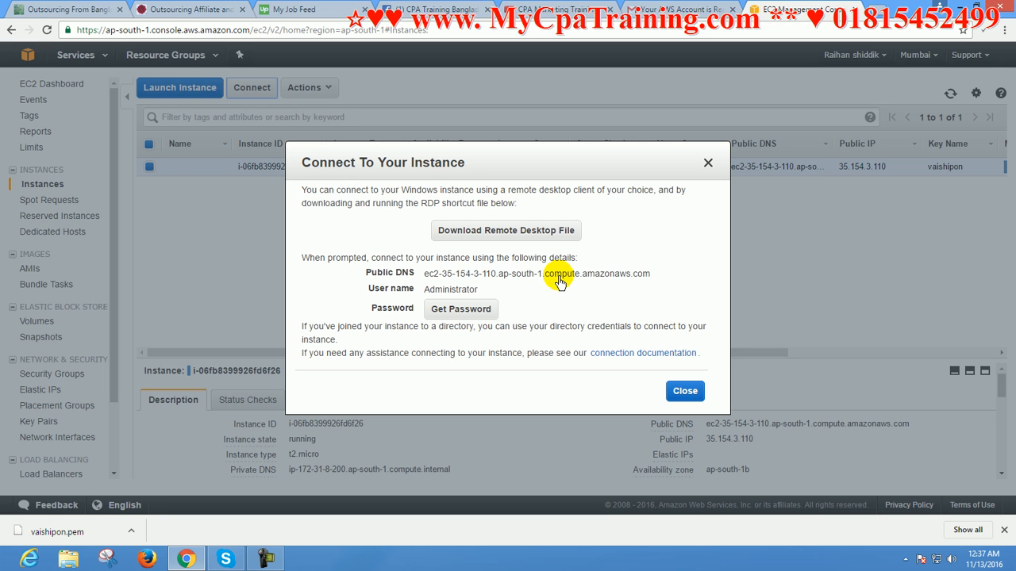
click(504, 239)
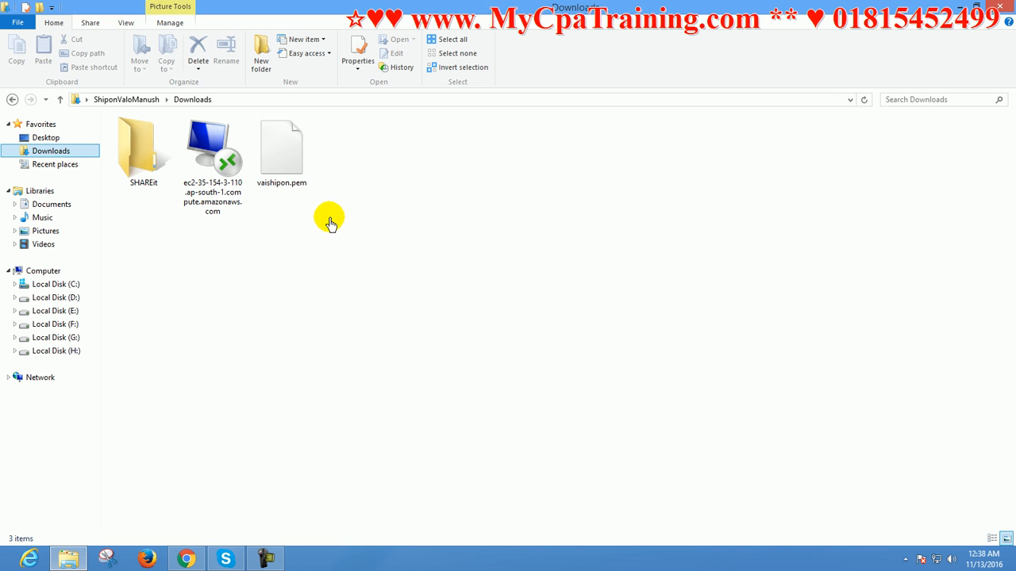
click(218, 171)
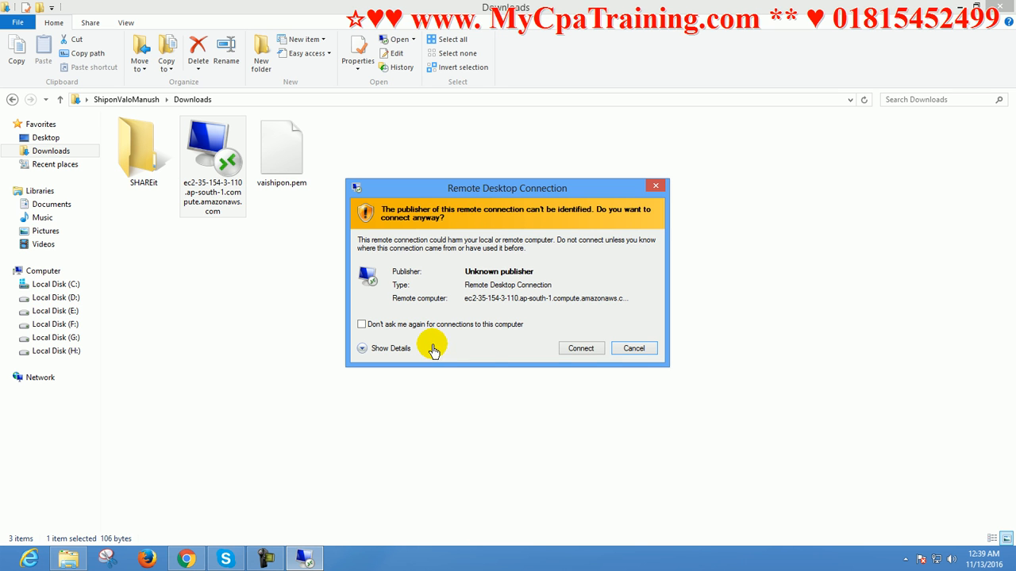
click(580, 348)
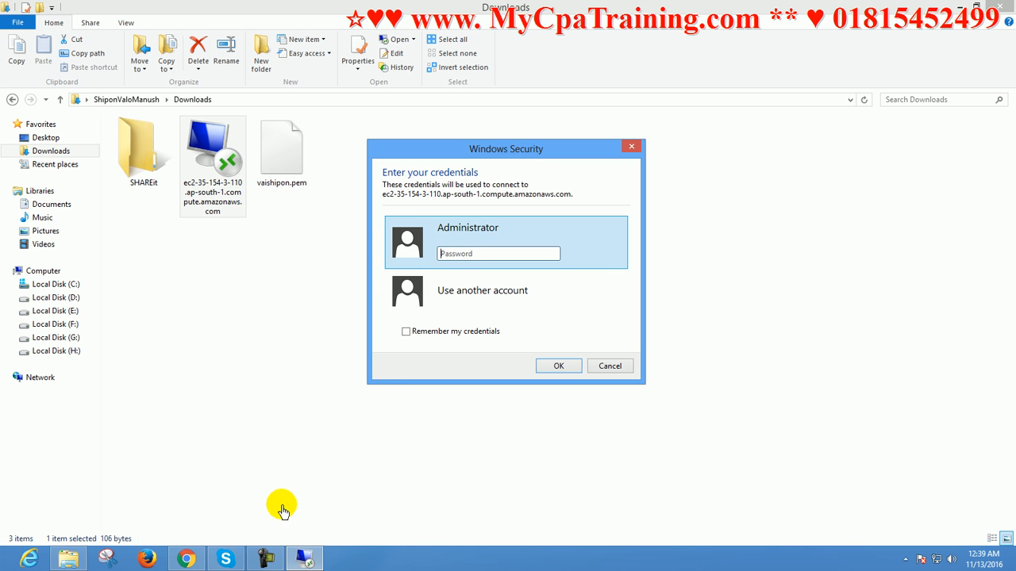
Switch to Chrome and decrypt the instance's Windows administrator password using the vaishipon.pem key file from the Downloads folder
click(186, 560)
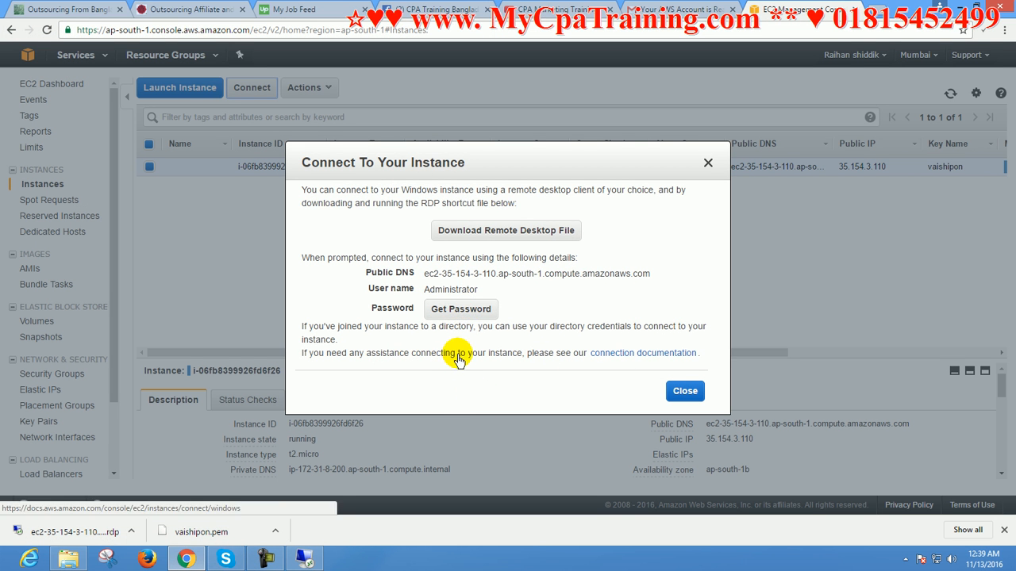
click(464, 310)
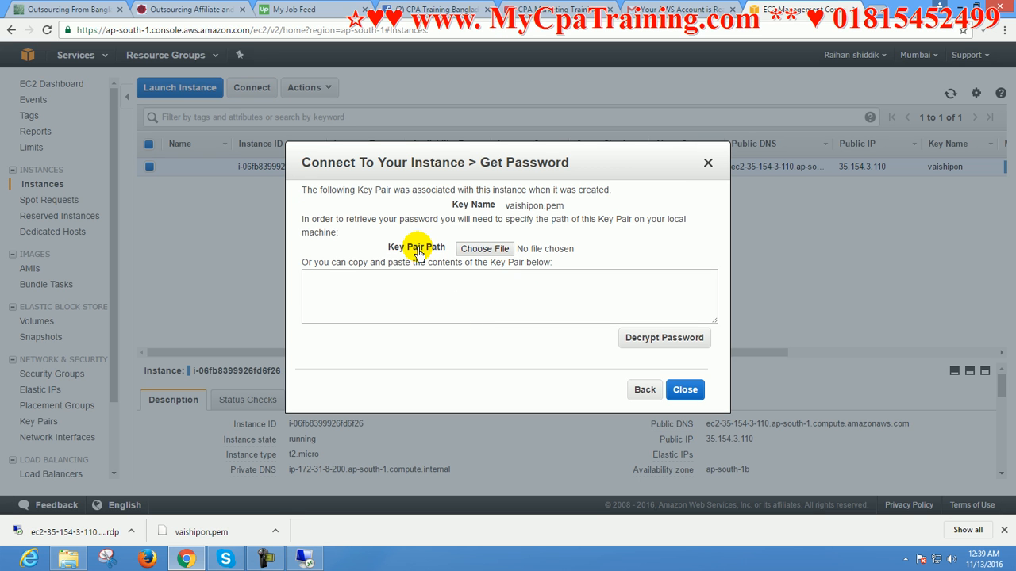
double_click(512, 206)
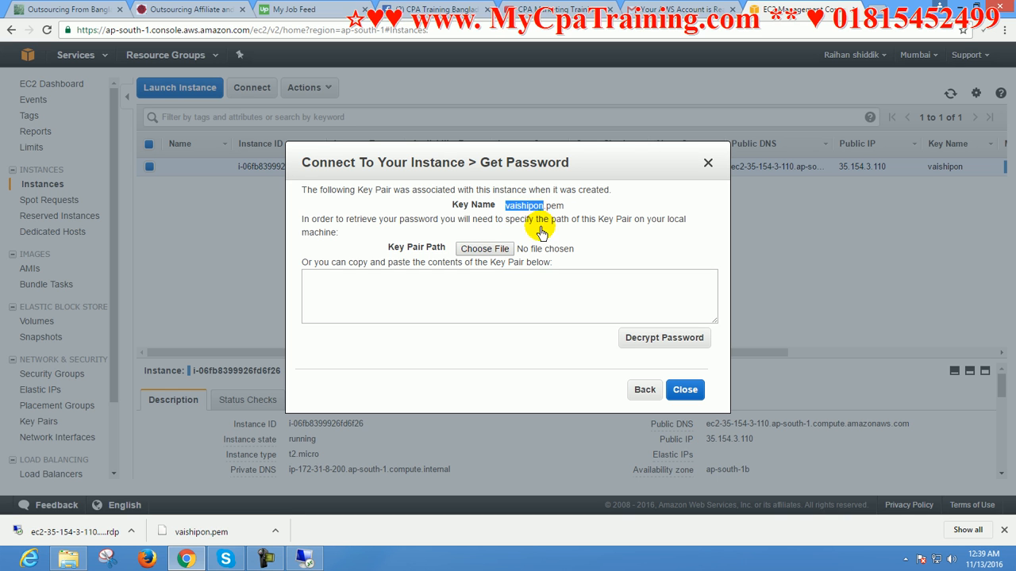
click(480, 250)
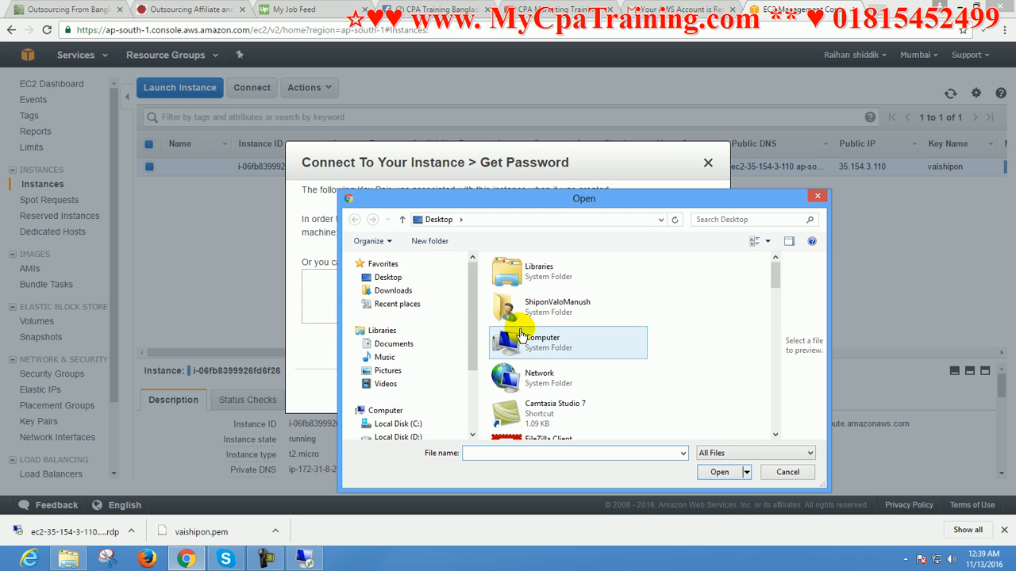
click(395, 294)
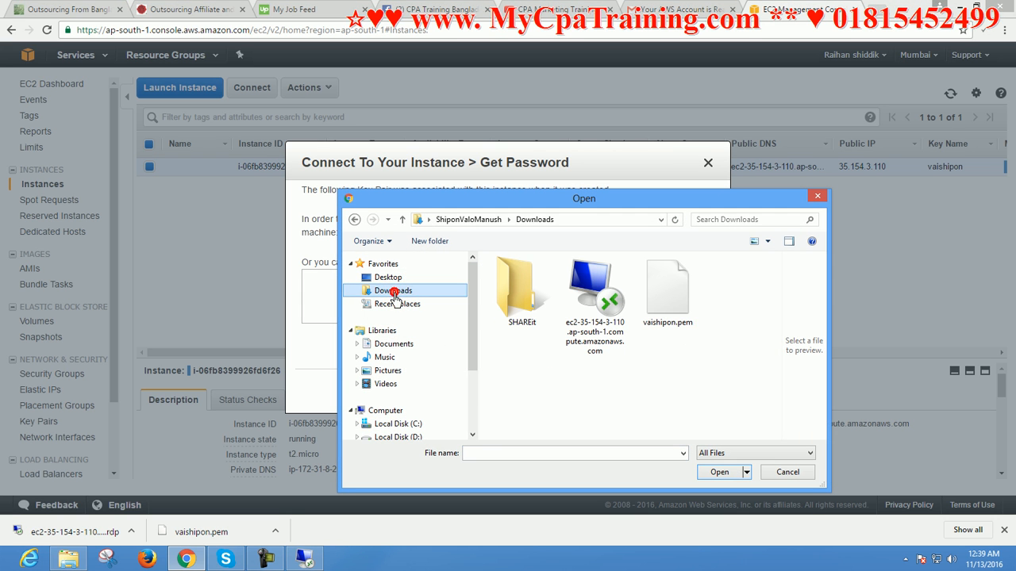
click(679, 314)
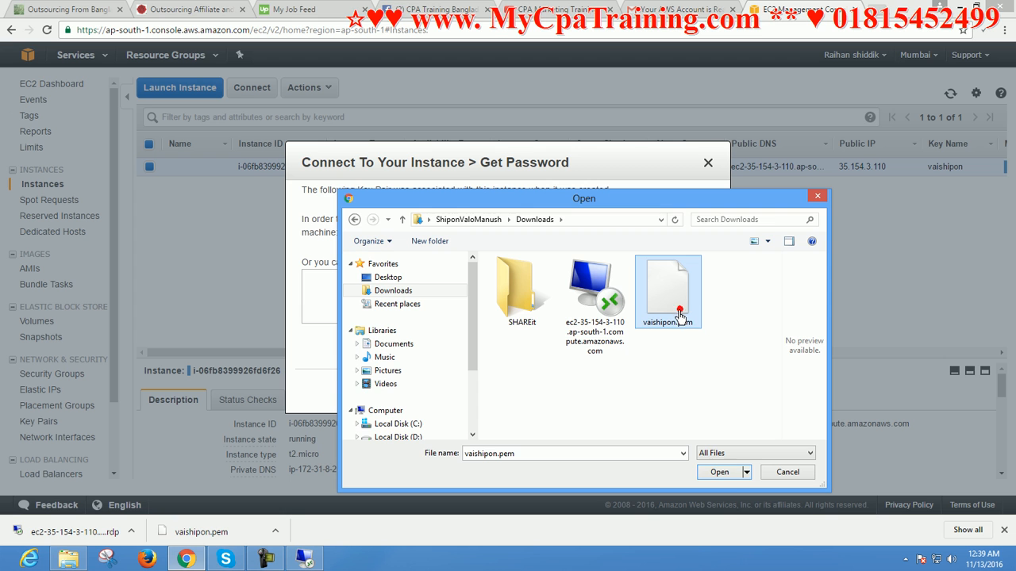
click(719, 473)
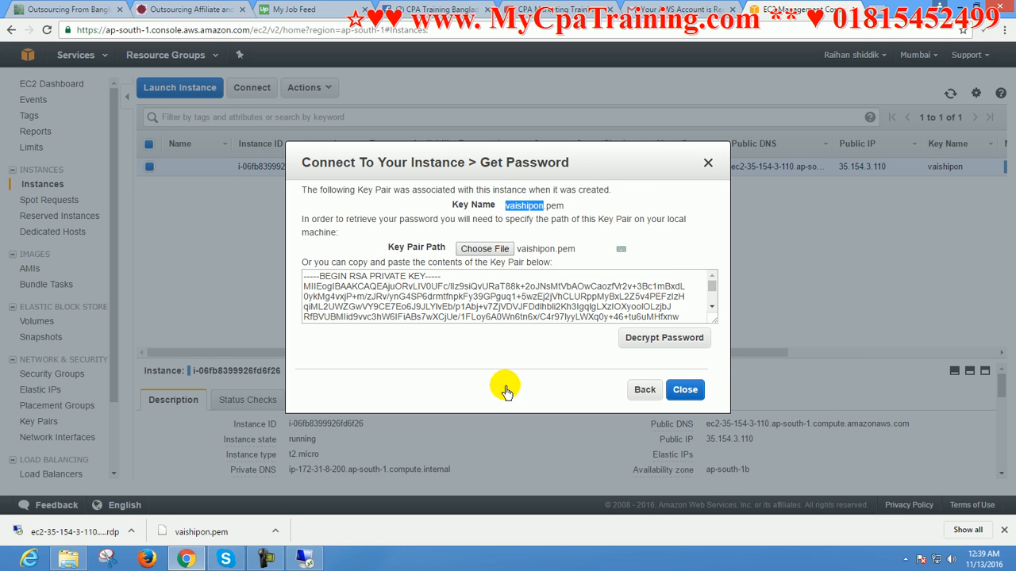
click(664, 339)
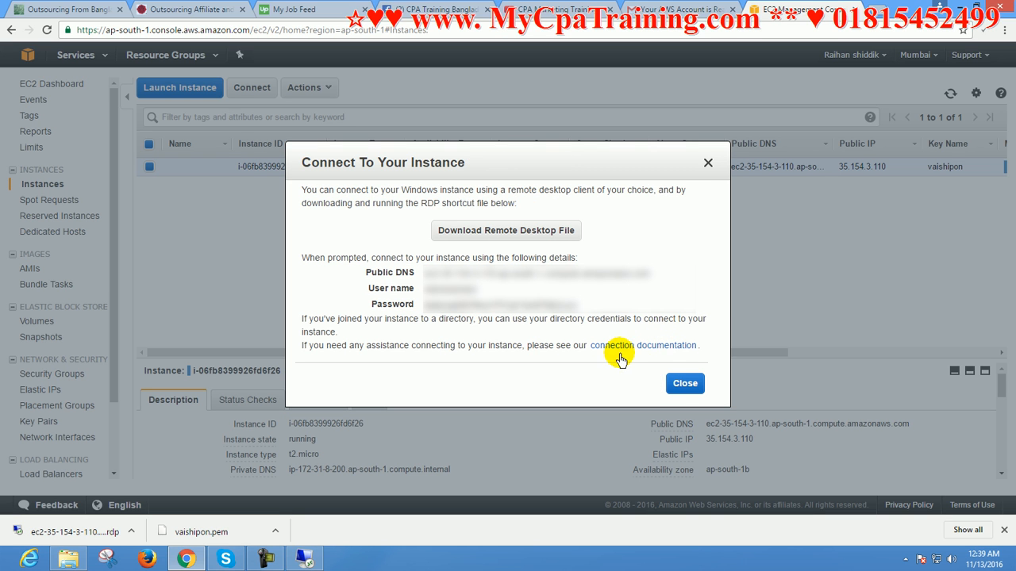
Copy the decrypted administrator password from the instance's connection details
click(425, 312)
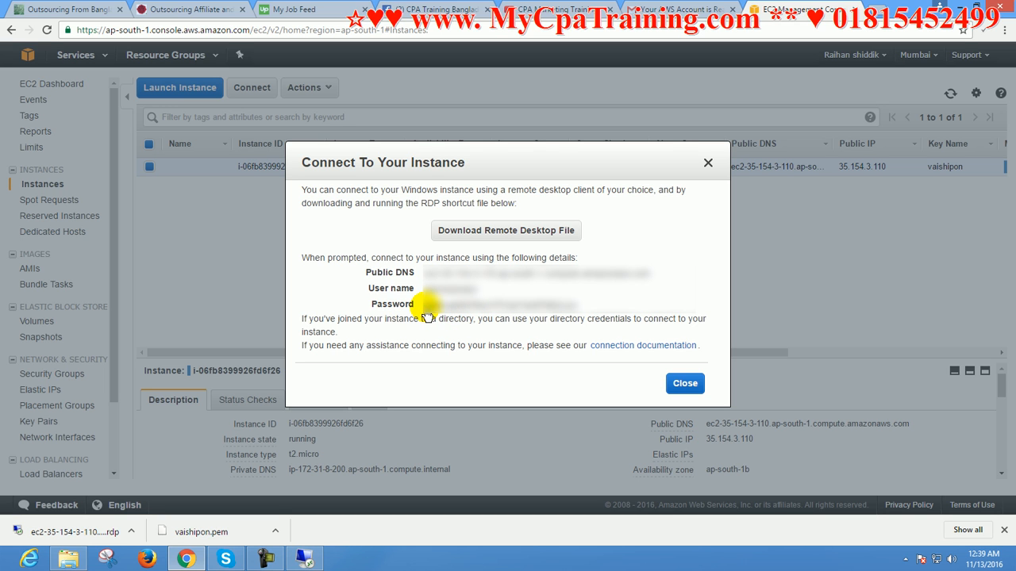
drag(426, 313, 578, 315)
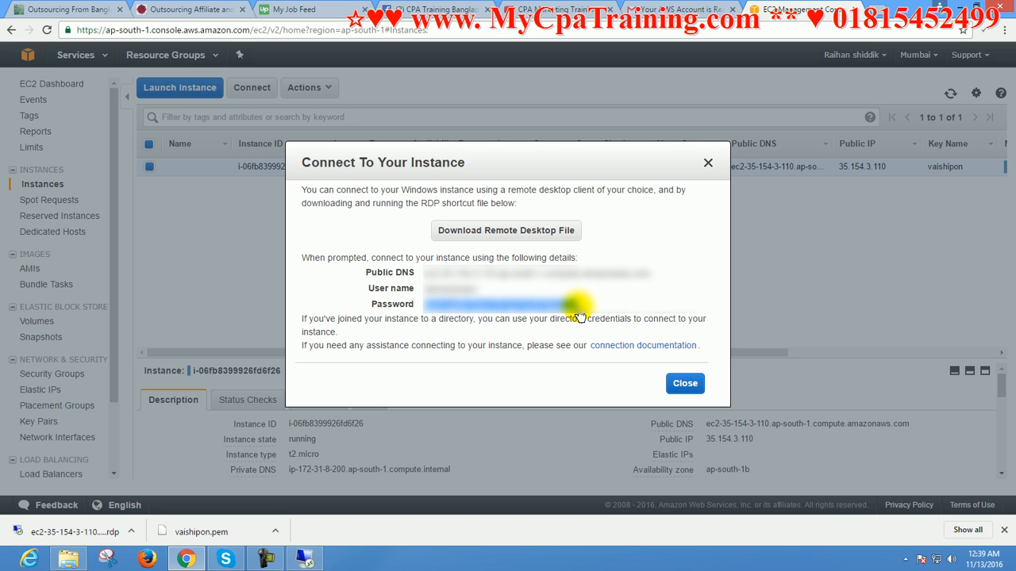
right_click(538, 312)
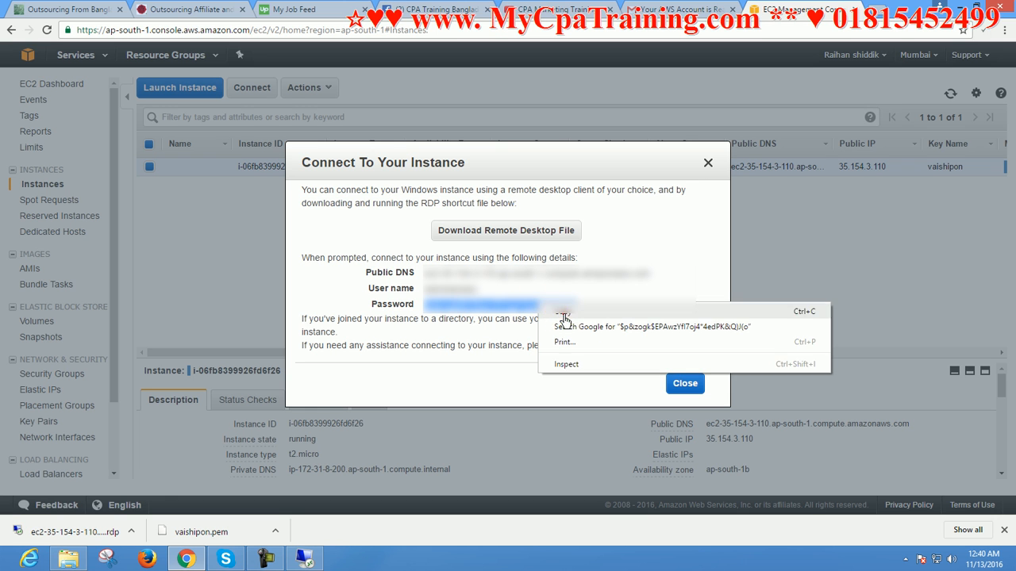
click(563, 311)
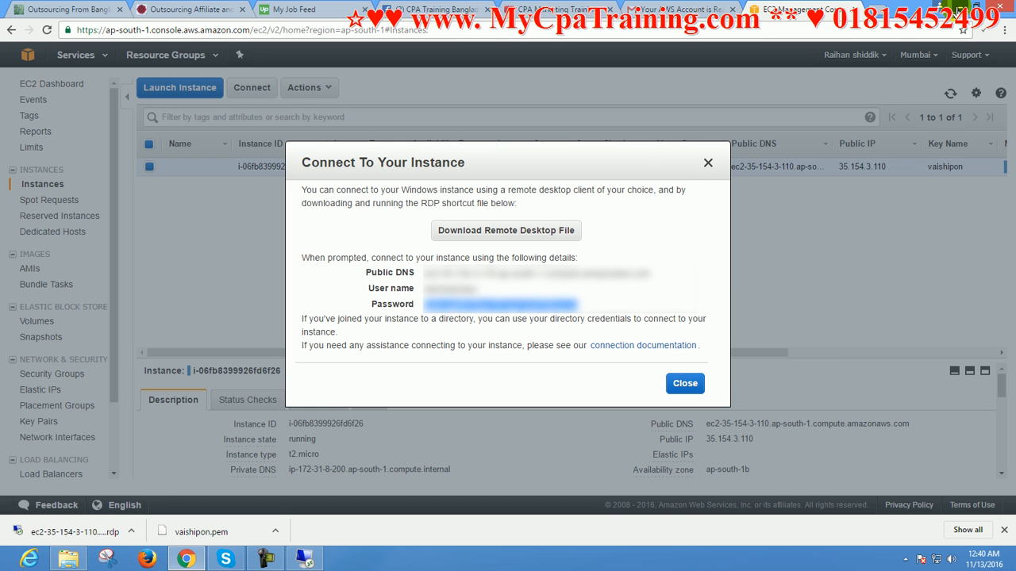
Return to the Remote Desktop credentials prompt, enter the copied Administrator password and accept connecting despite the certificate errors
click(960, 11)
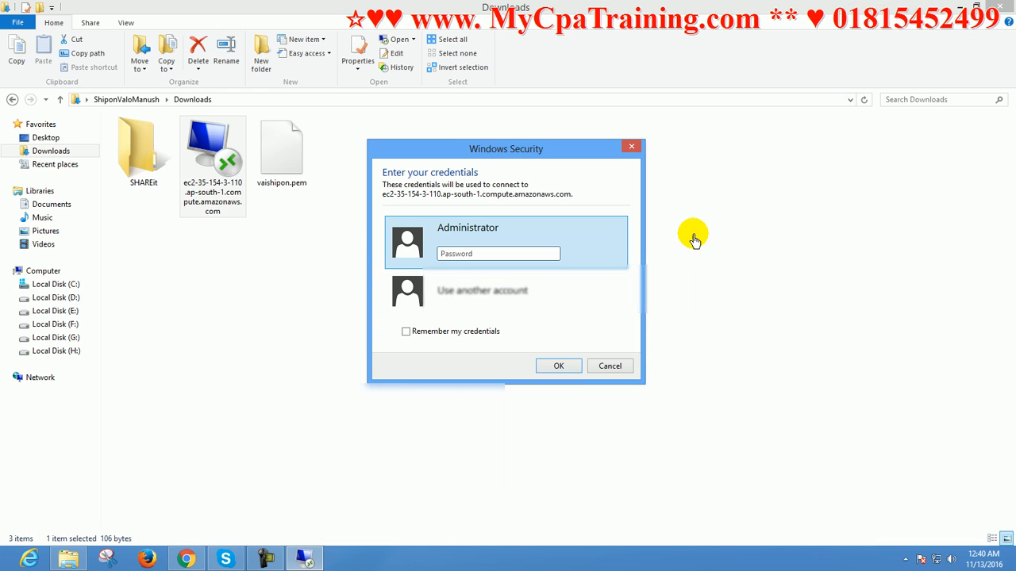
click(1001, 7)
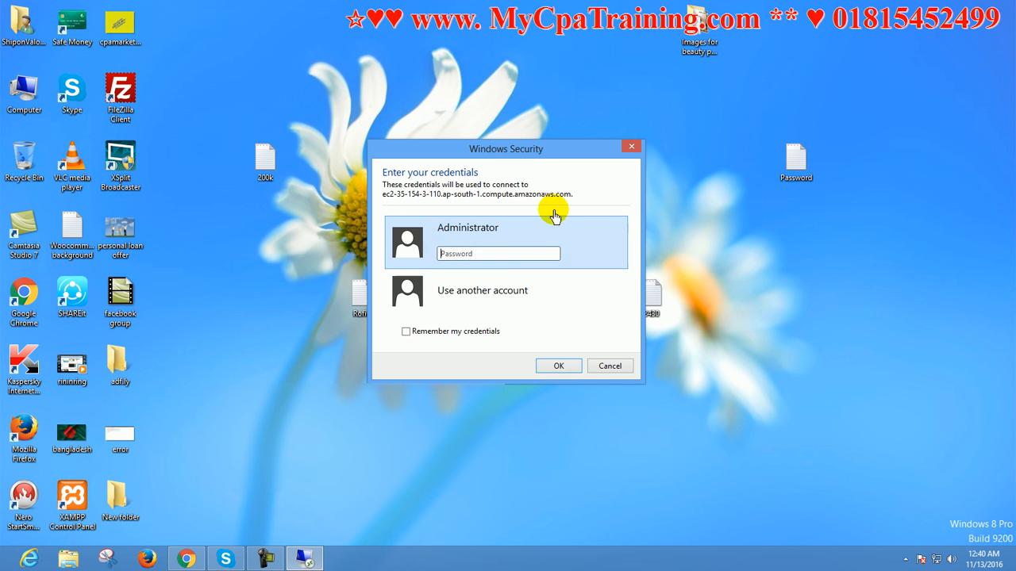
click(456, 241)
key(ctrl+v)
click(553, 368)
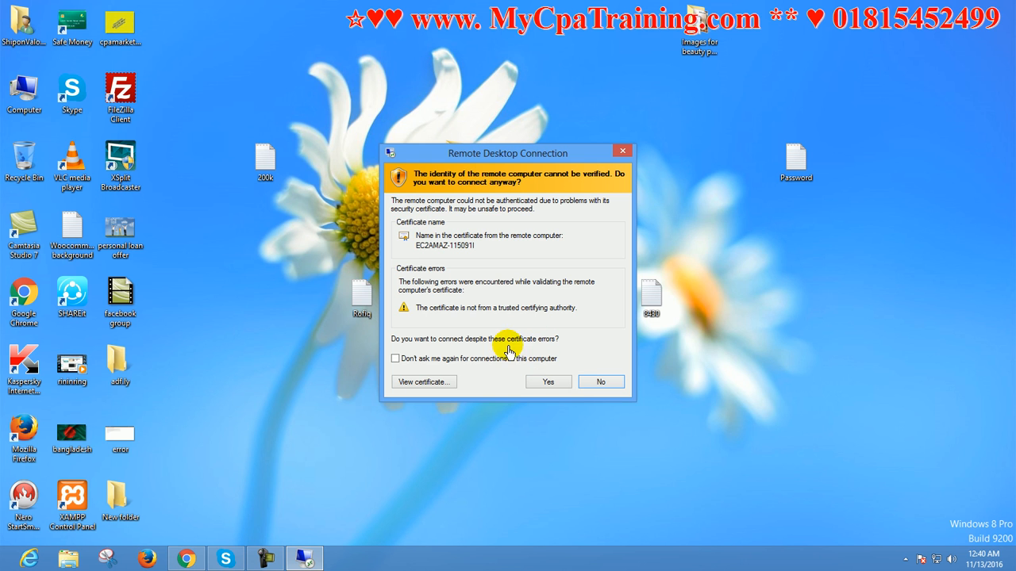
click(547, 381)
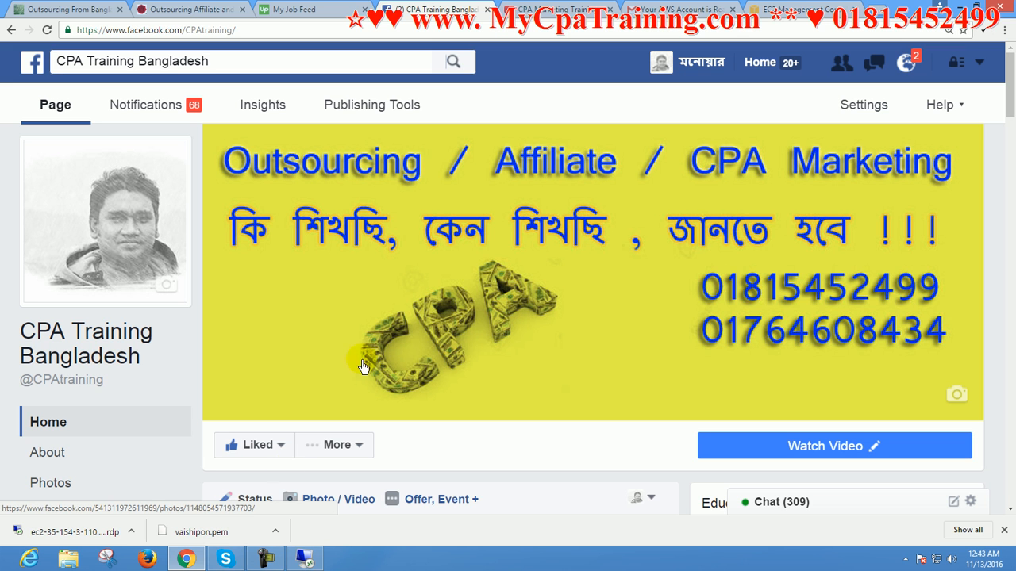
click(265, 559)
click(746, 450)
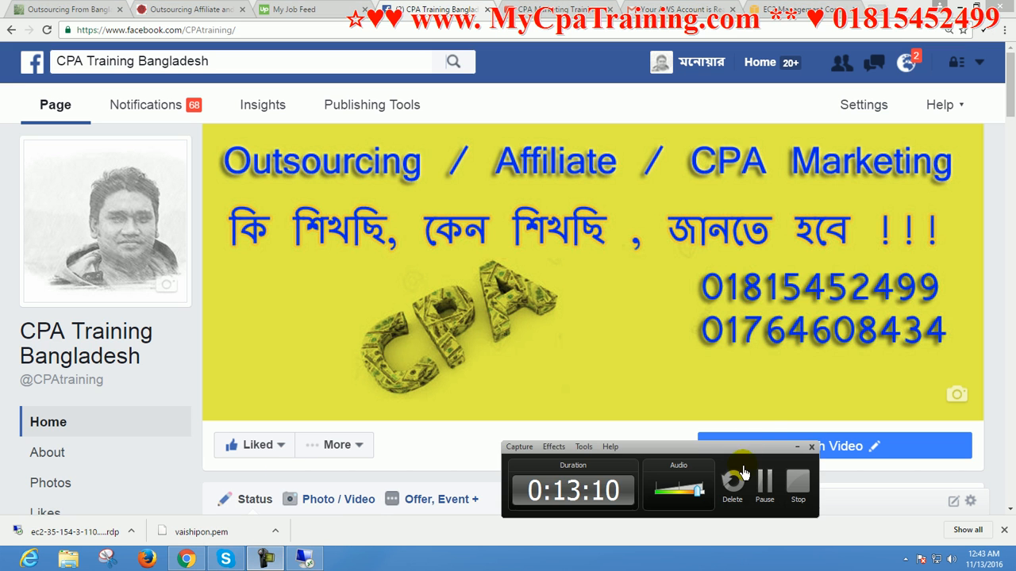